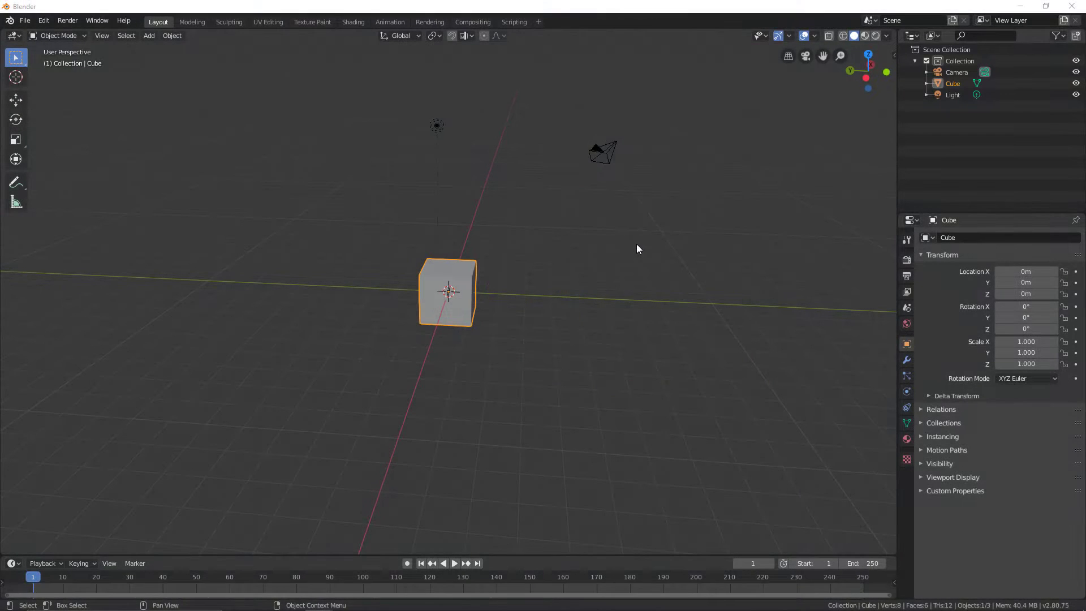
# Deselect and orbit in Blender, then subscribe to the Dev Enabled channel on YouTube.
pyautogui.click(574, 242)
pyautogui.moveTo(573, 242); pyautogui.dragTo(497, 273, button='middle')
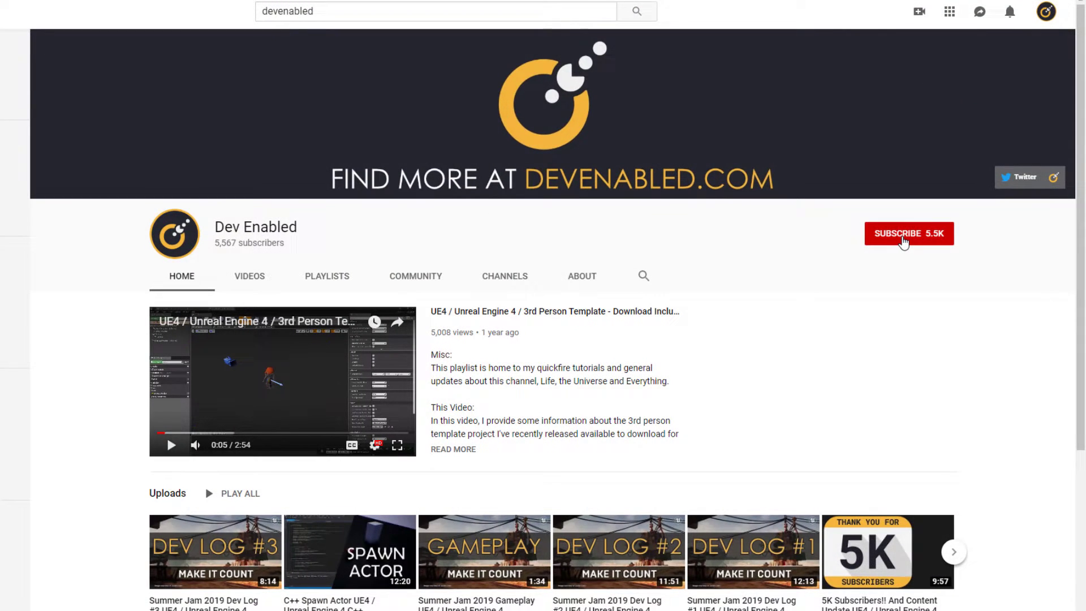
pyautogui.click(902, 240)
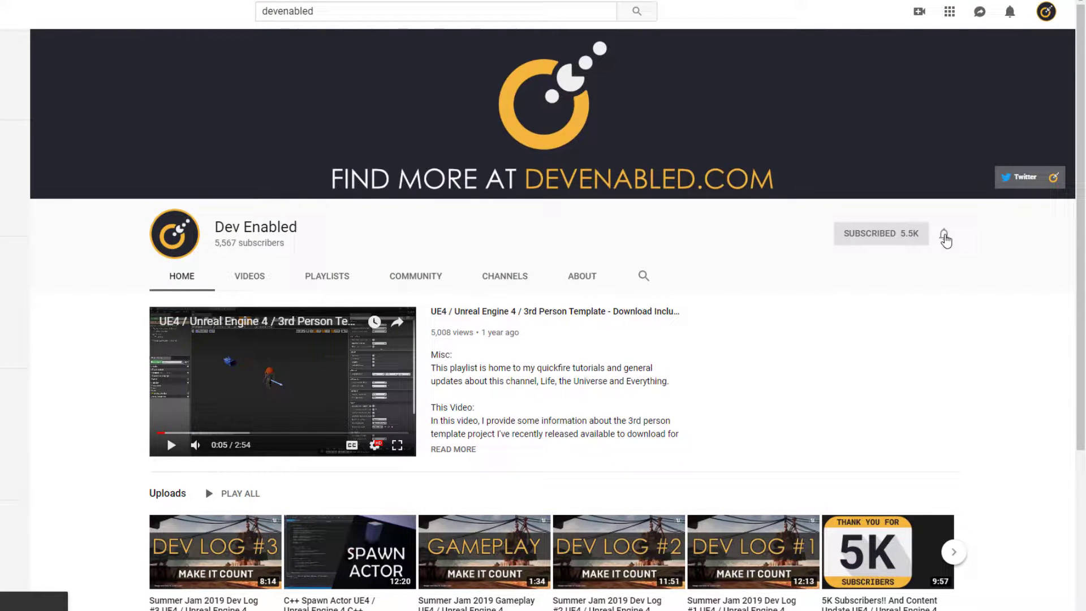
# Turn on Dev Enabled notifications, then select and delete the cube, camera and light.
pyautogui.click(944, 235)
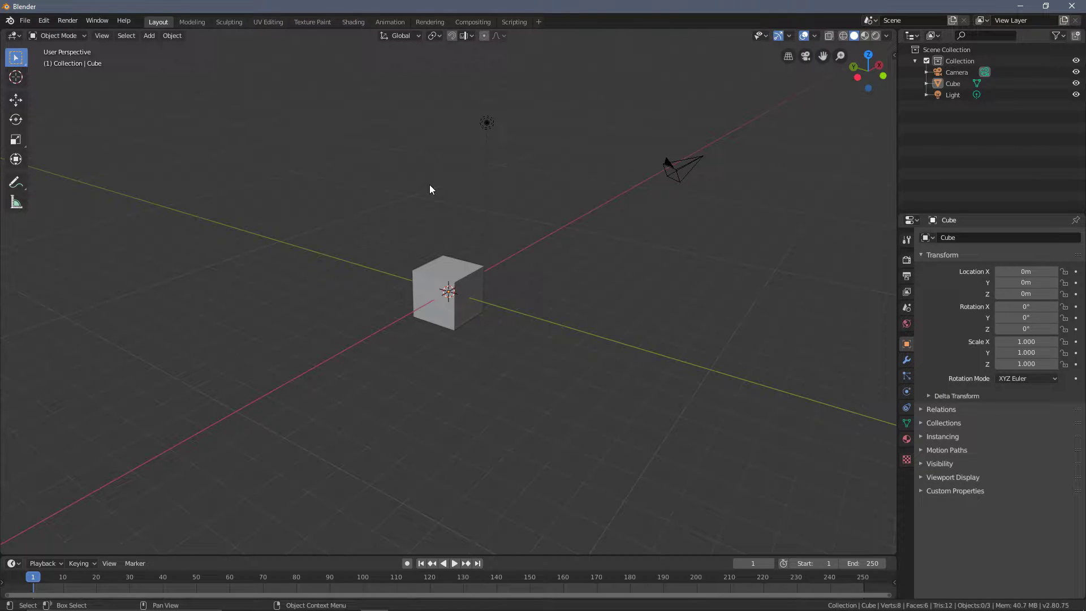
pyautogui.moveTo(430, 189); pyautogui.dragTo(598, 173, button='middle')
pyautogui.press('a')
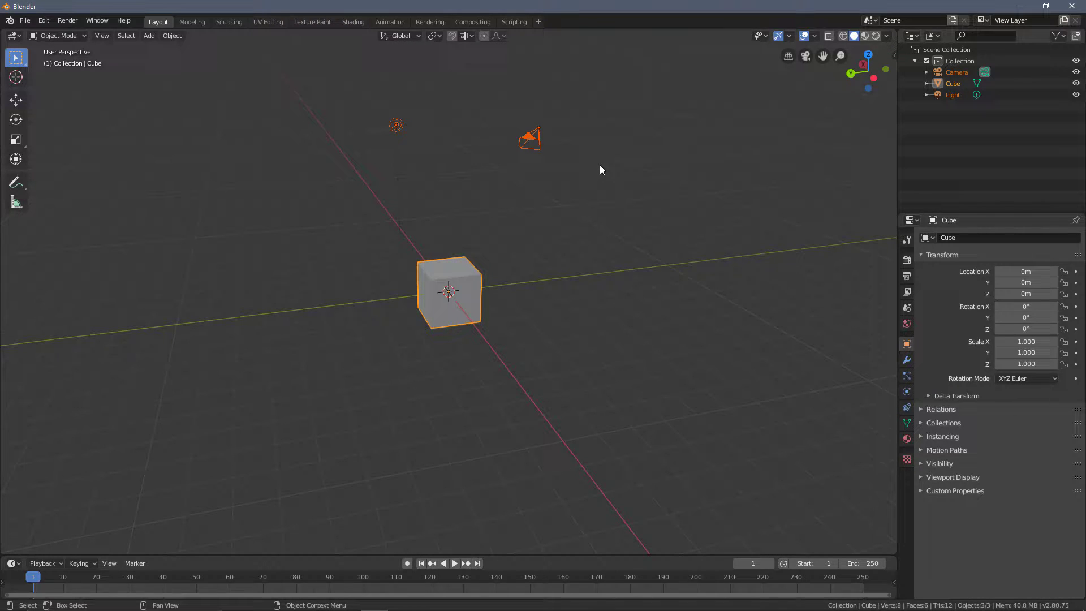
pyautogui.press('x')
pyautogui.click(600, 164)
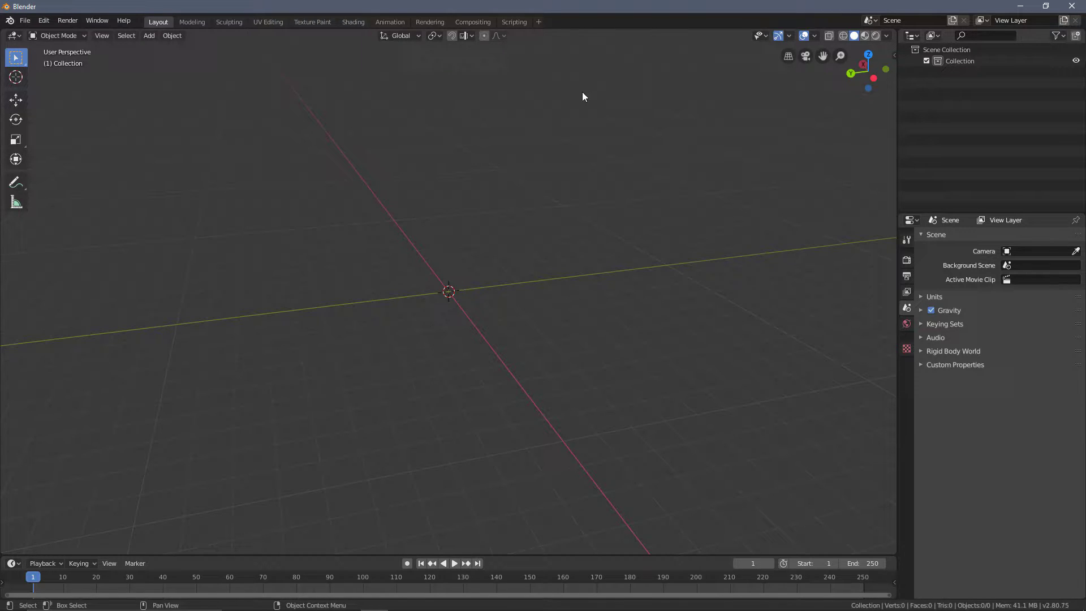
# Save the empty scene through File > Defaults > Save Startup File and confirm.
pyautogui.click(27, 21)
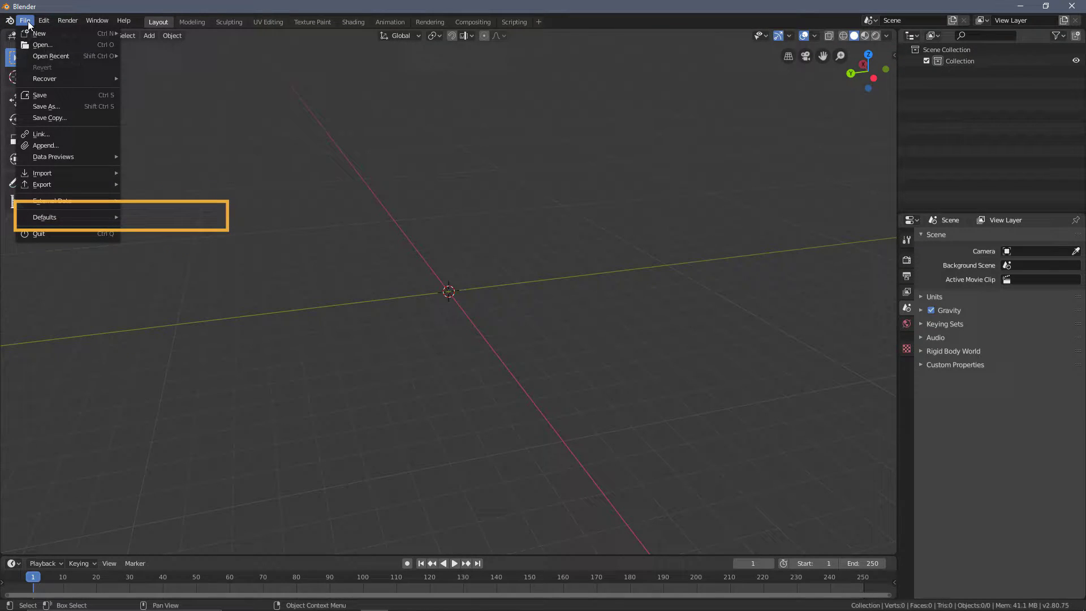
pyautogui.moveTo(55, 204)
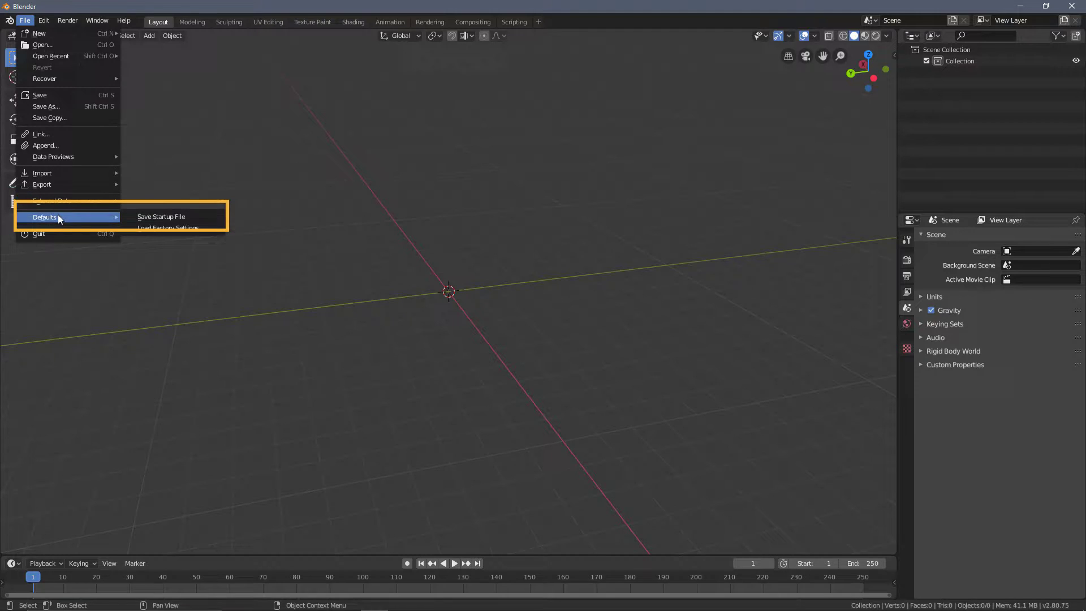
pyautogui.click(148, 217)
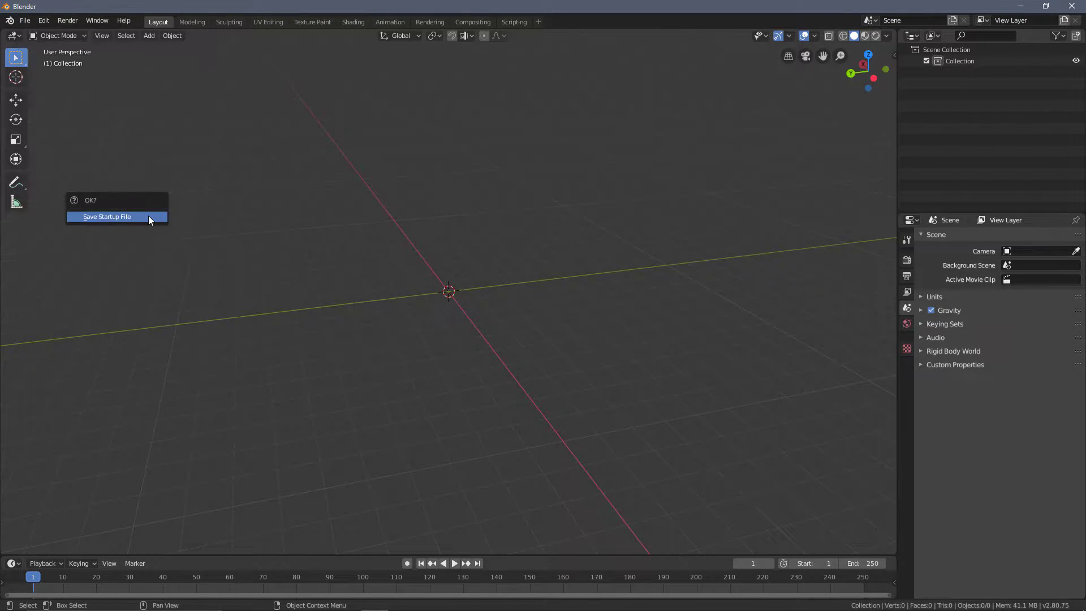
pyautogui.click(116, 216)
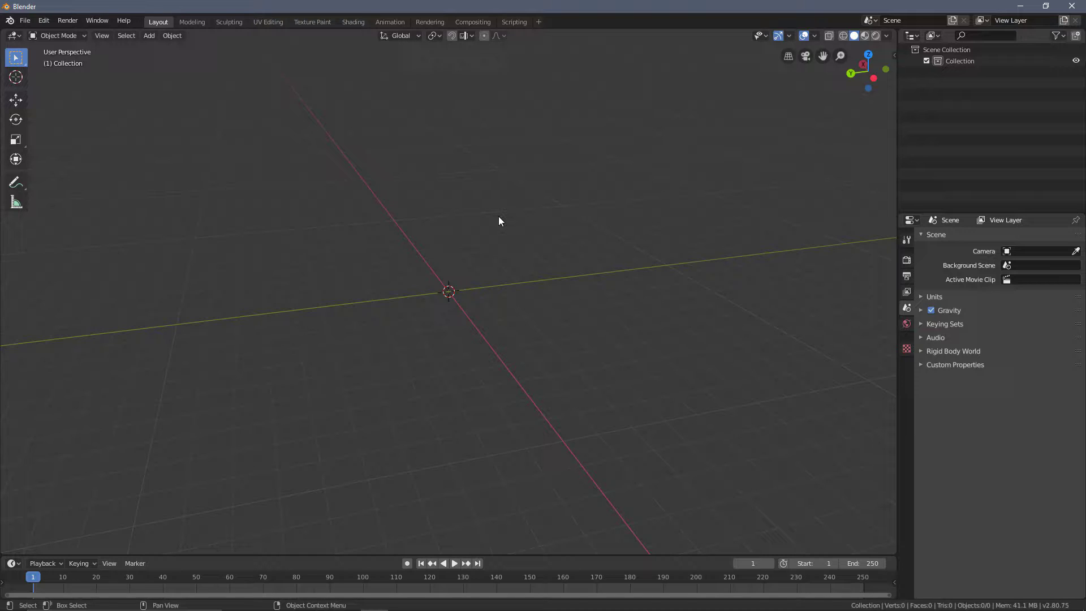
pyautogui.moveTo(425, 273); pyautogui.dragTo(586, 204, button='middle')
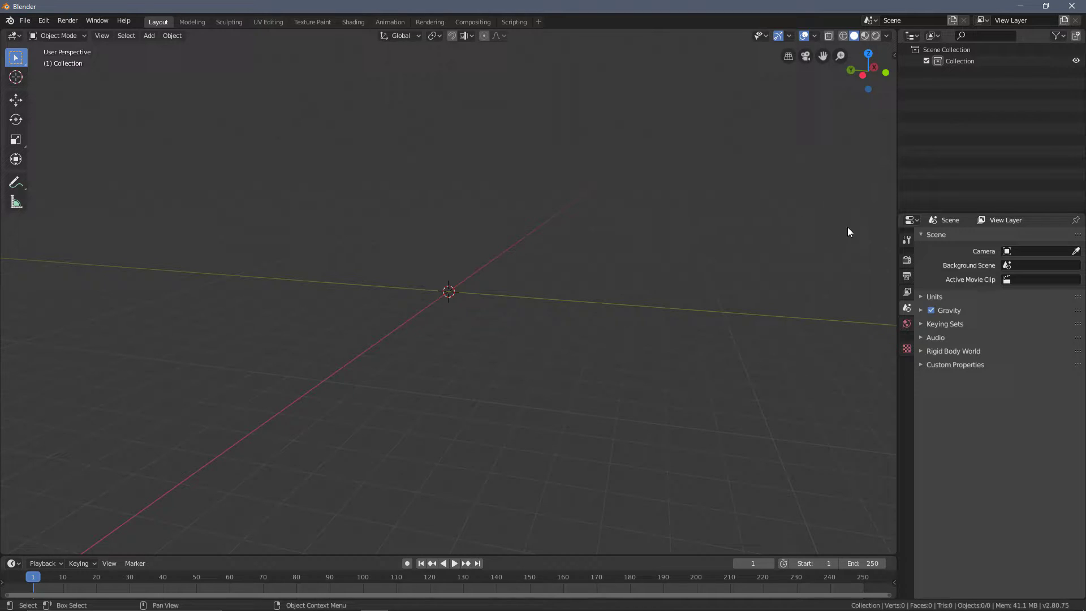
# Expand Scene Units, add a test cube, check it measures 2 m, then delete it.
pyautogui.click(905, 309)
pyautogui.click(918, 298)
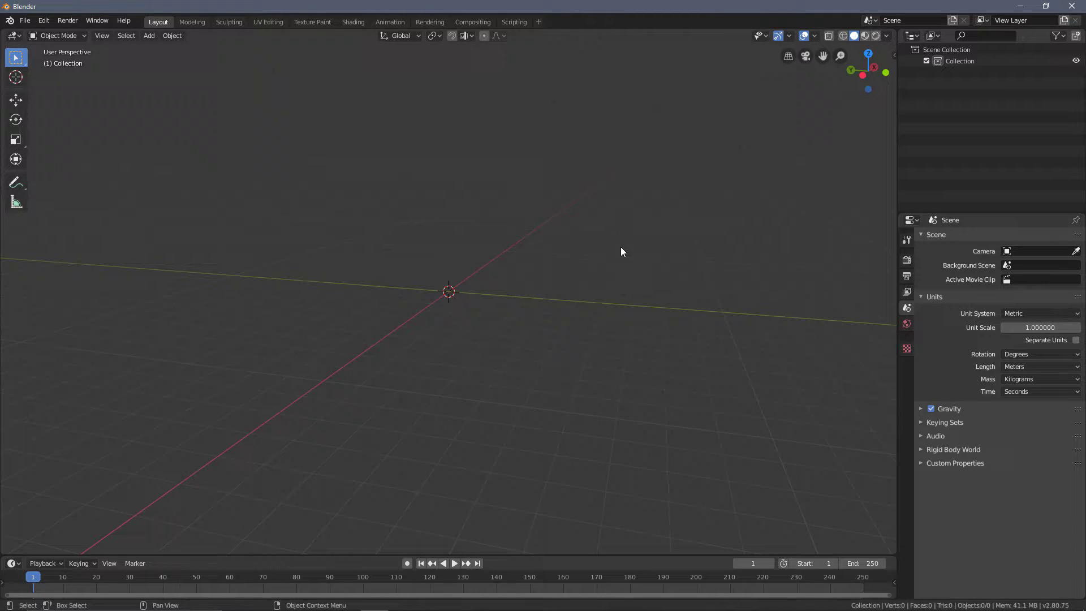
pyautogui.hotkey('shift', 'a')
pyautogui.moveTo(621, 248)
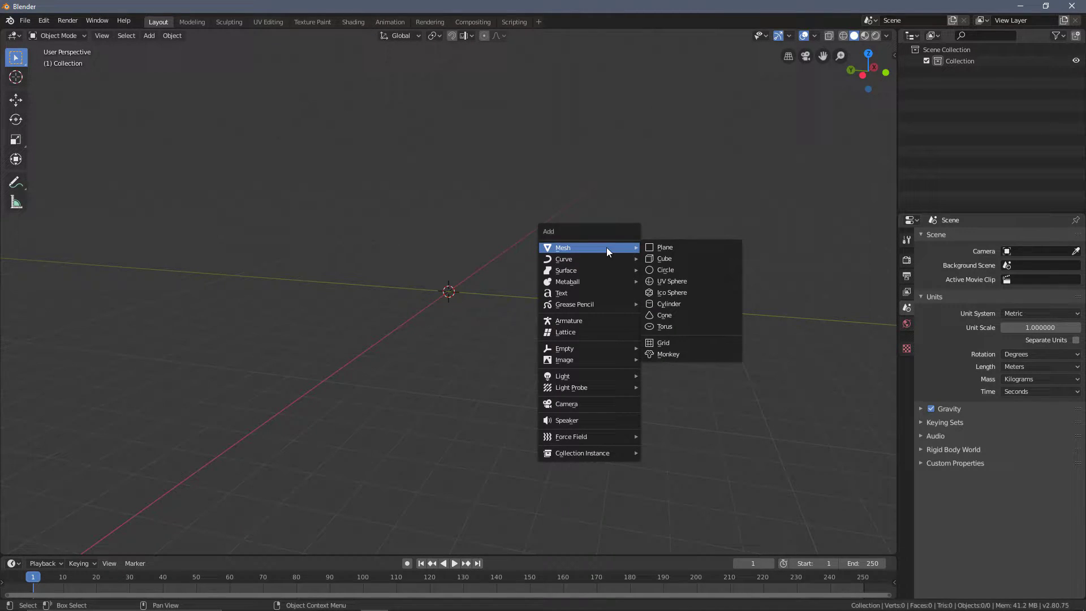
pyautogui.click(698, 258)
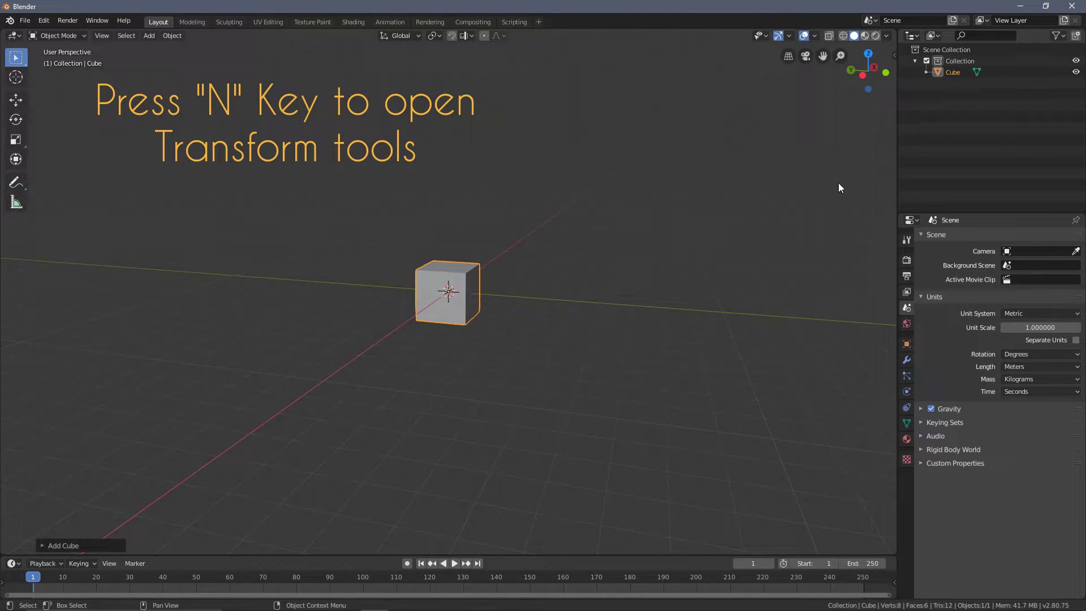
pyautogui.press('n')
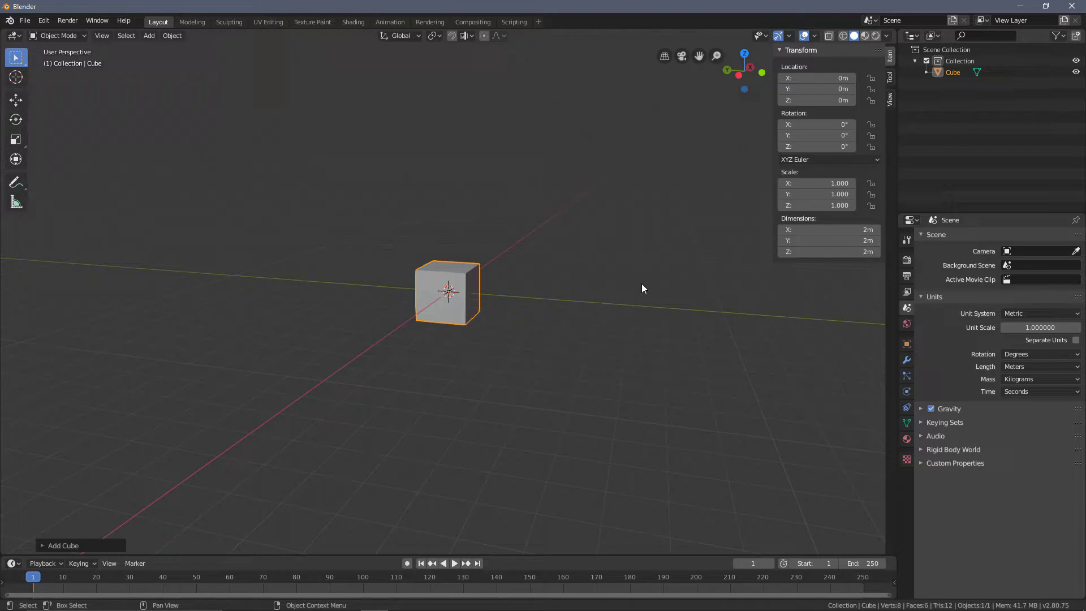
pyautogui.press('Delete')
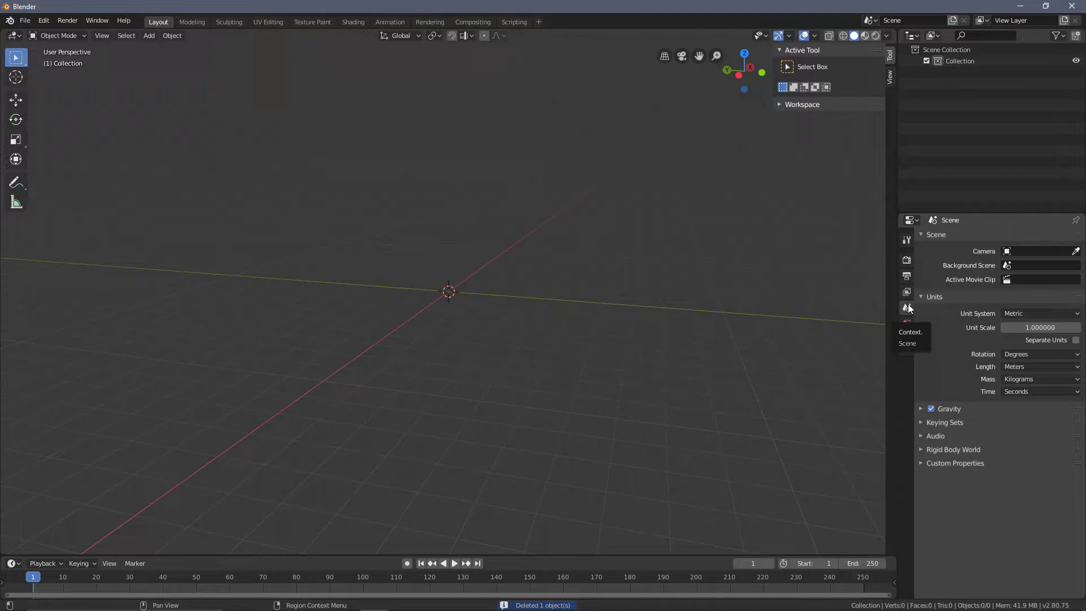
# Enter 0.01 as the Unit Scale and check that Length stays on Meters.
pyautogui.click(1023, 327)
pyautogui.write('1.0')
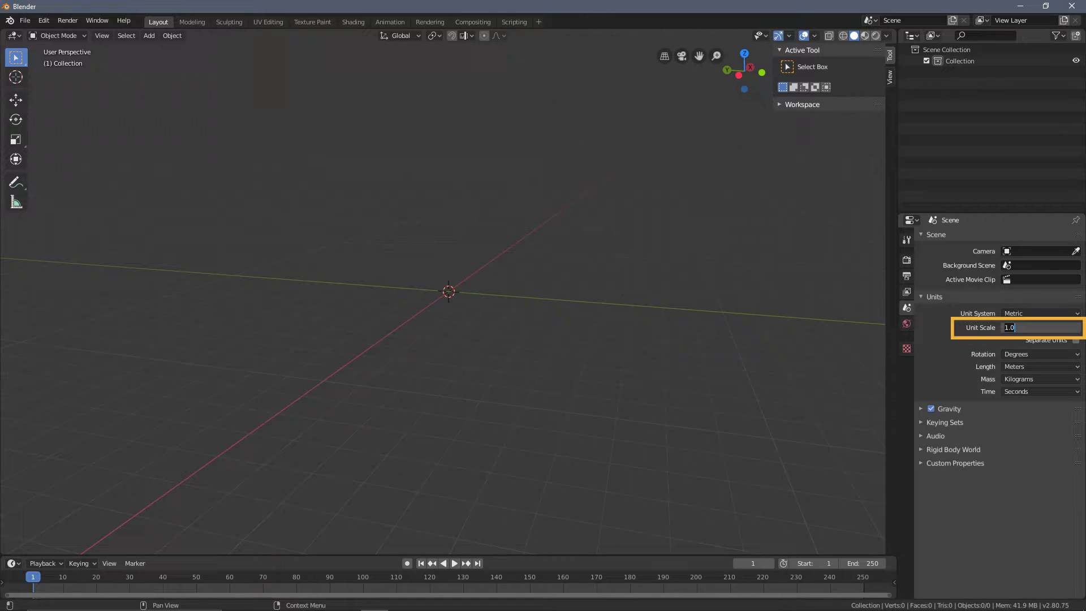
pyautogui.write('0.01')
pyautogui.press('Return')
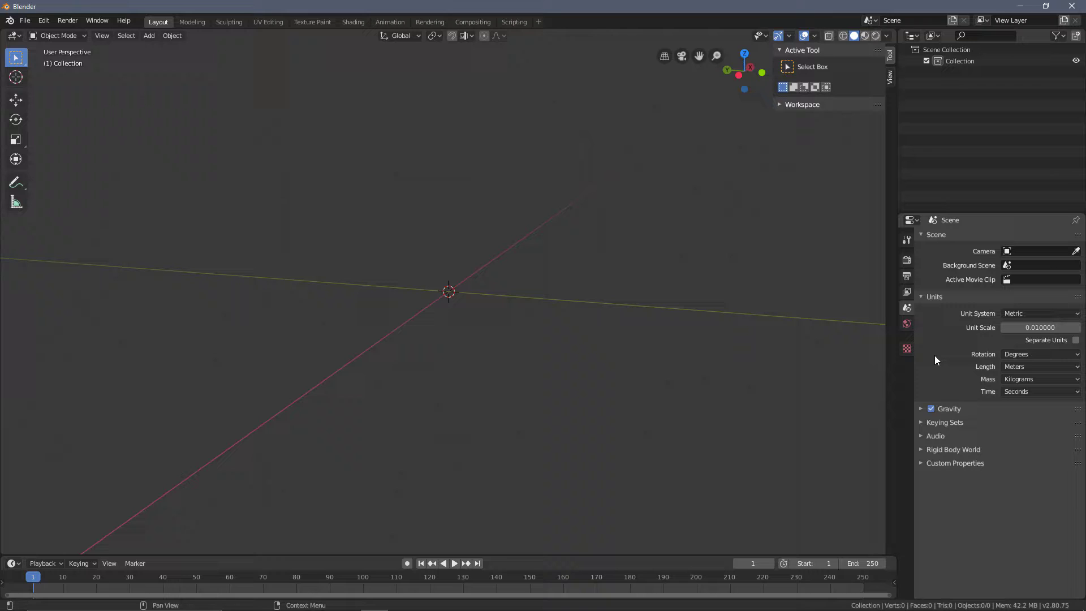
pyautogui.click(1021, 366)
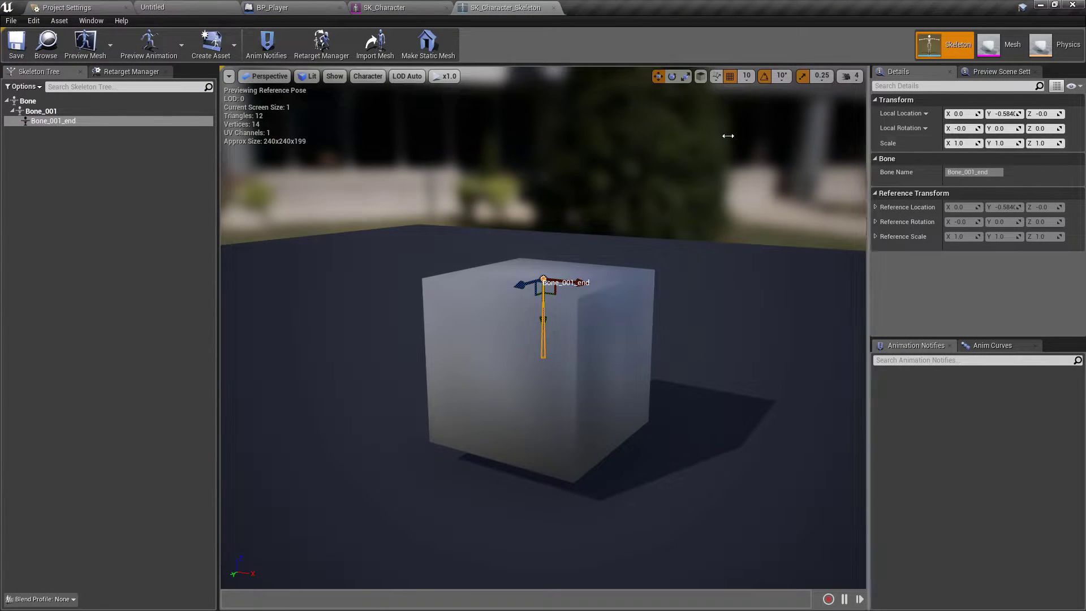
# Add a socket, Bone_001_endSocket, to the Bone_001_end bone and select it.
pyautogui.rightClick(100, 120)
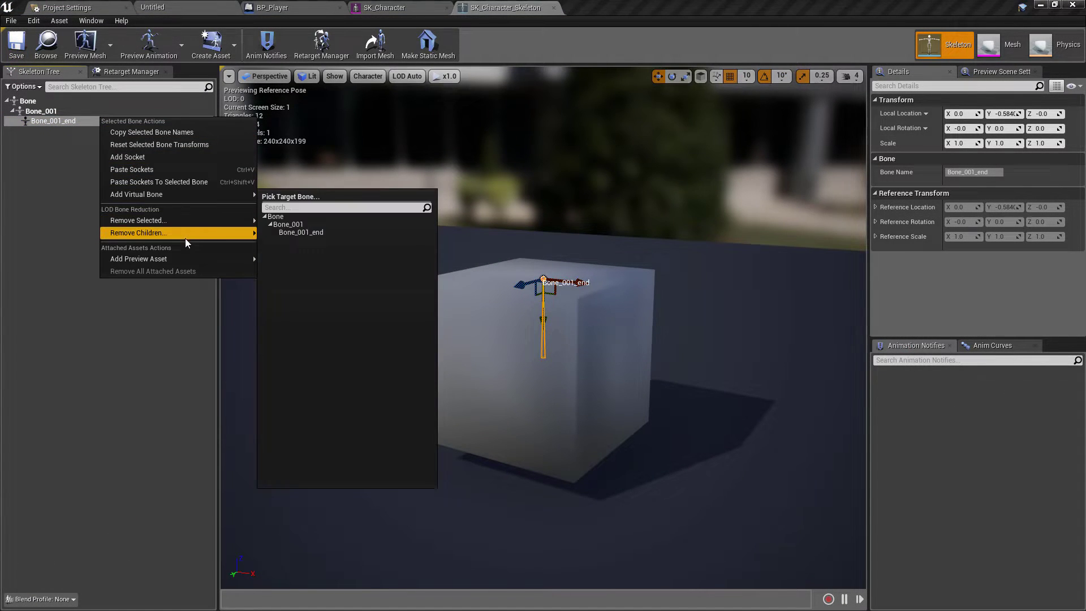
pyautogui.click(138, 169)
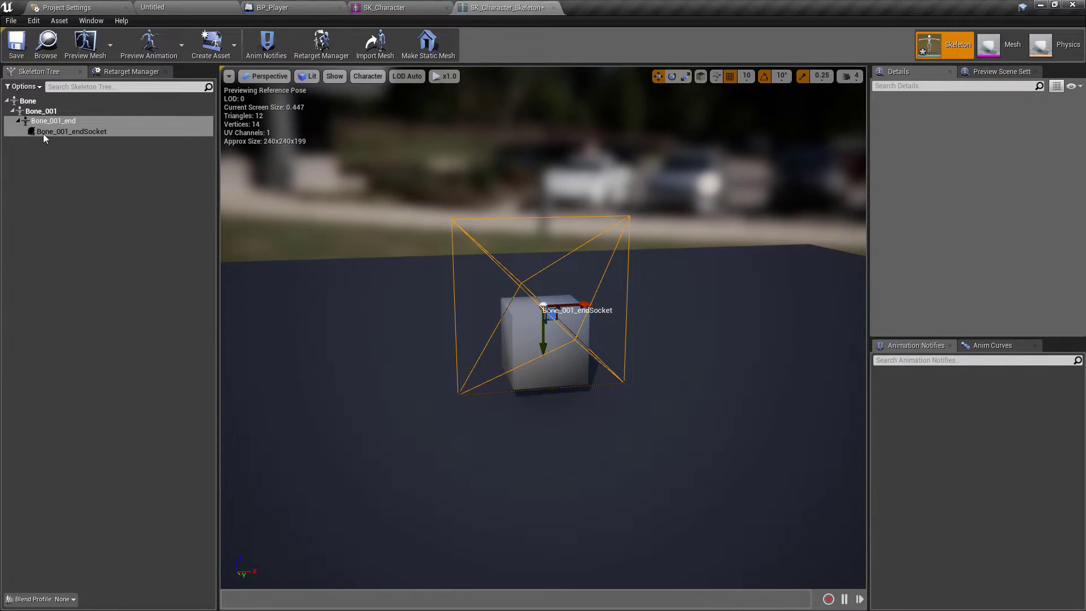
pyautogui.click(46, 133)
# Set the socket's relative scale to 0.01 on X, Y and Z.
pyautogui.click(977, 168)
pyautogui.write('0.01')
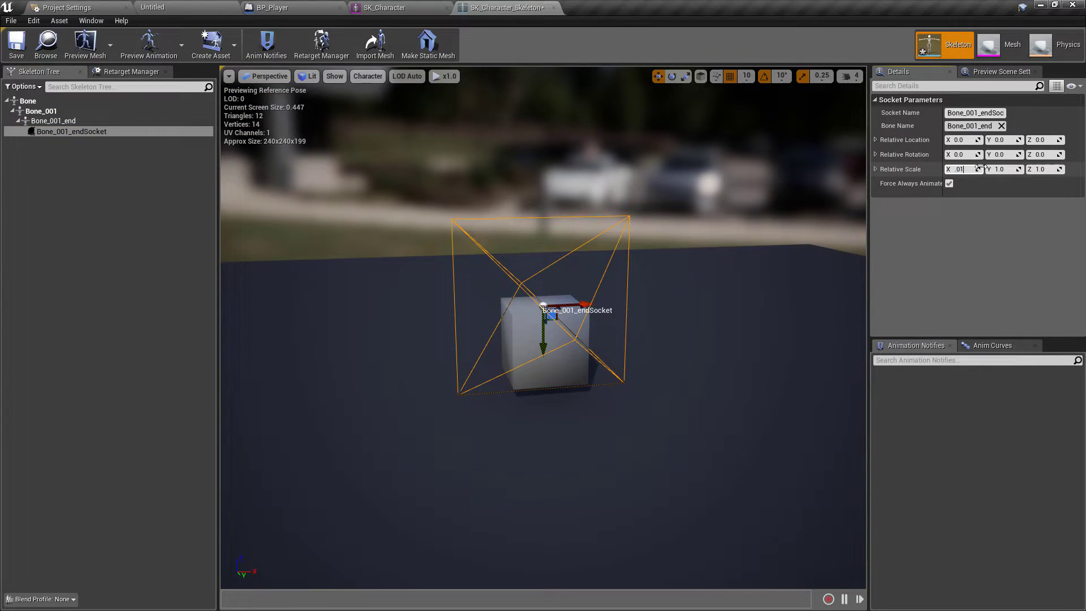
pyautogui.press('Tab')
pyautogui.write('0.01')
pyautogui.press('Tab')
pyautogui.write('0.01')
pyautogui.press('Return')
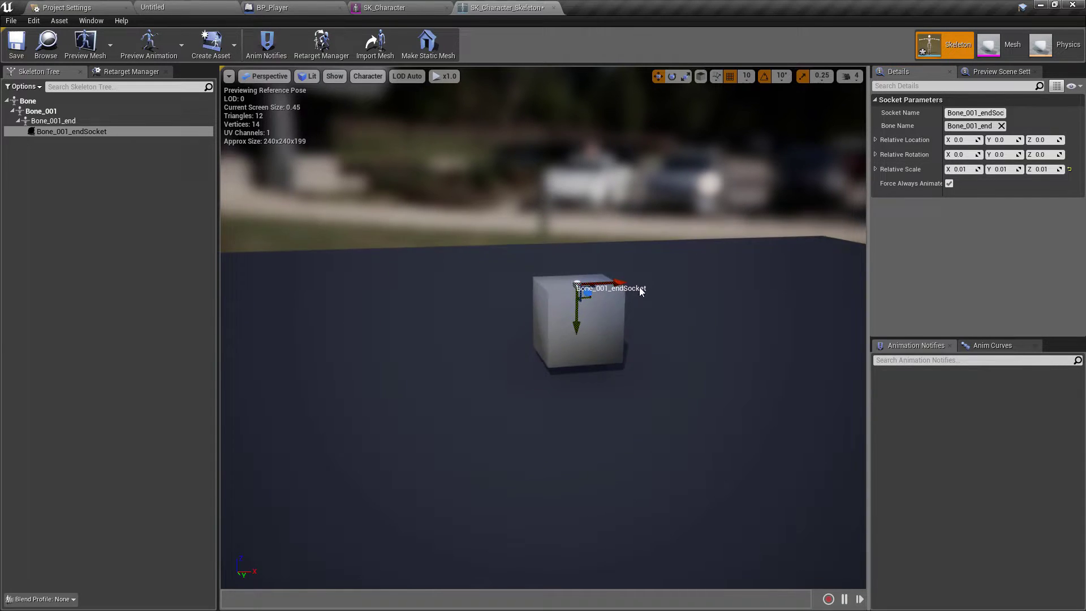
pyautogui.scroll(5, 645, 293)
pyautogui.keyDown('alt'); pyautogui.moveTo(663, 306); pyautogui.dragTo(698, 365); pyautogui.keyUp('alt')
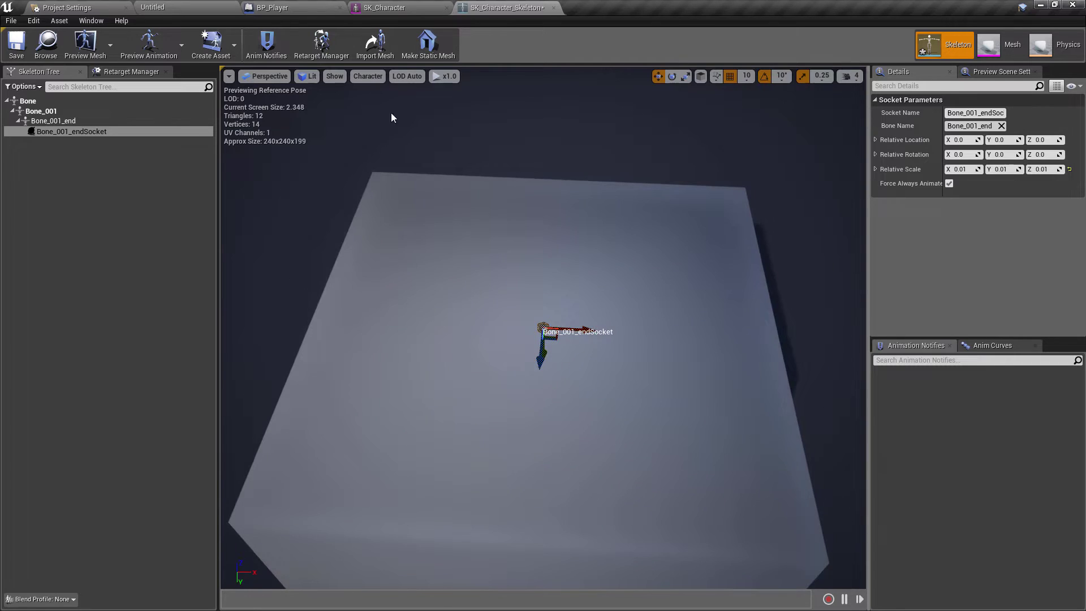
pyautogui.click(385, 8)
# Select the hat mesh in BP_Player, lower it to Z 210 and attach it to Bone_001_end.
pyautogui.click(291, 7)
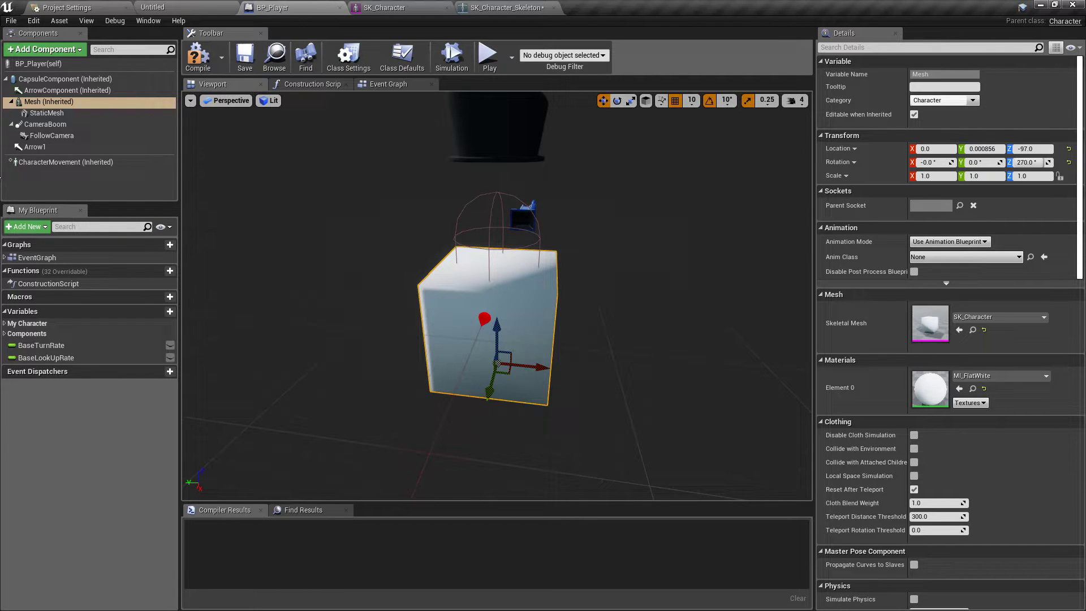
pyautogui.click(498, 133)
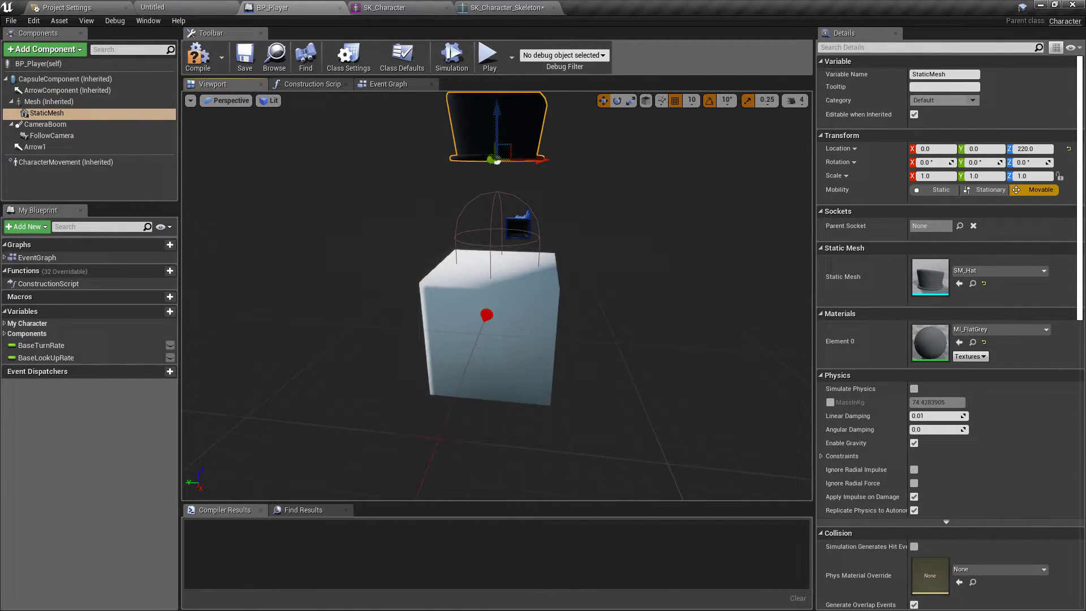
pyautogui.press('f')
pyautogui.moveTo(496, 170)
pyautogui.mouseDown()
pyautogui.moveTo(496, 159)
pyautogui.moveTo(497, 218)
pyautogui.moveTo(496, 159)
pyautogui.moveTo(496, 176)
pyautogui.mouseUp()
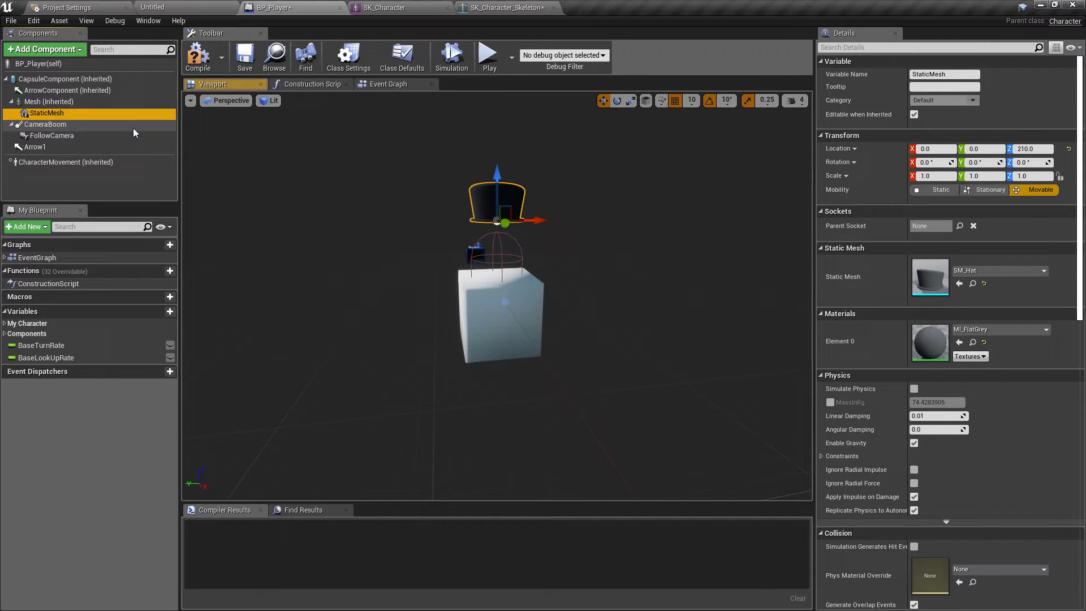
pyautogui.click(960, 225)
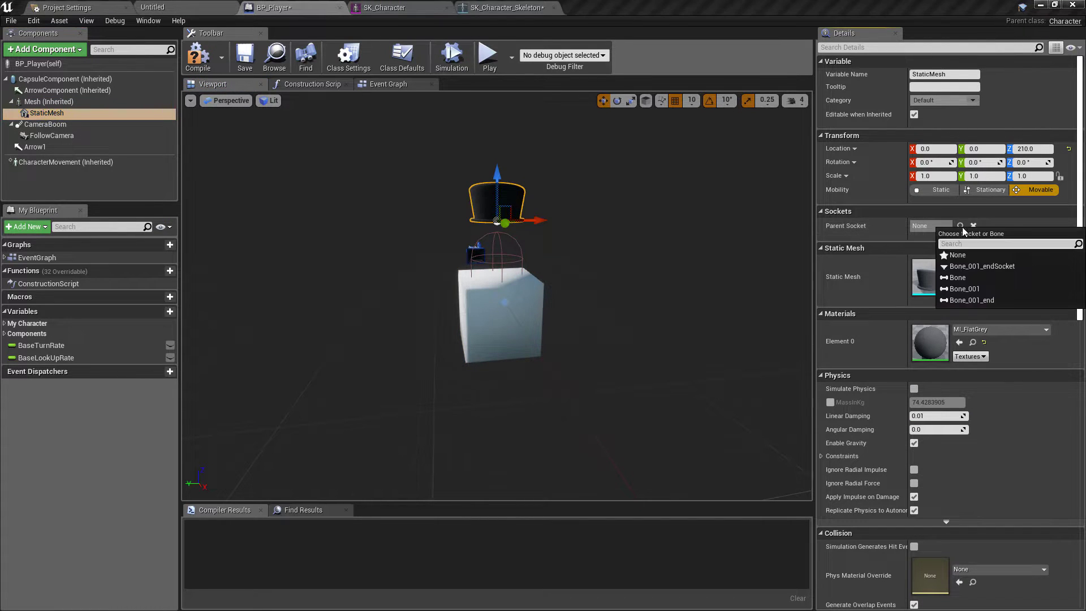
pyautogui.click(972, 300)
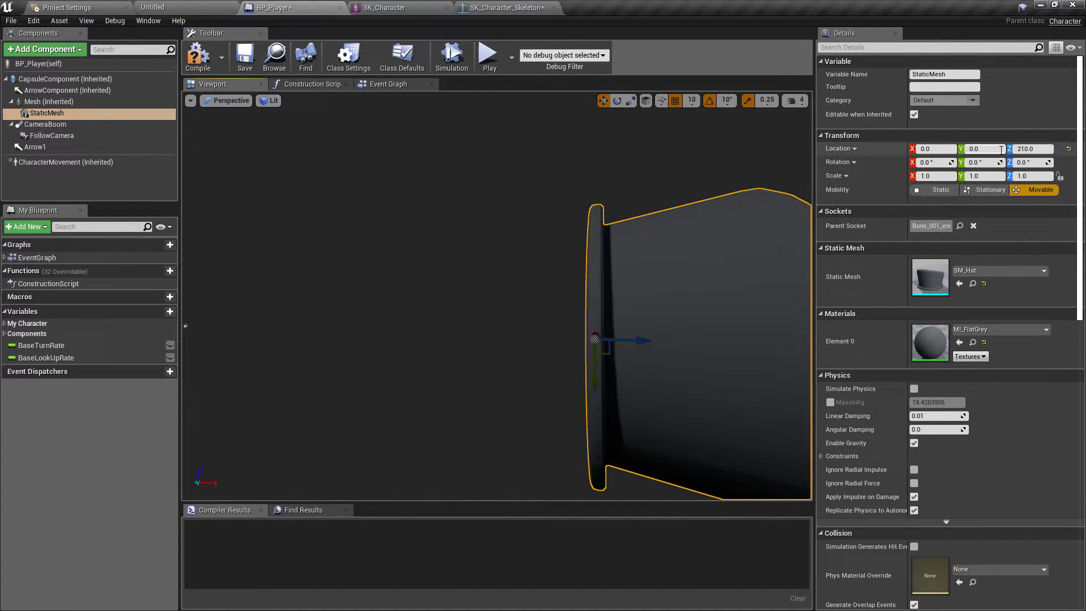
# Set the hat's Z location to 0 and roll it to -90° on X.
pyautogui.click(1032, 148)
pyautogui.write('0')
pyautogui.press('Return')
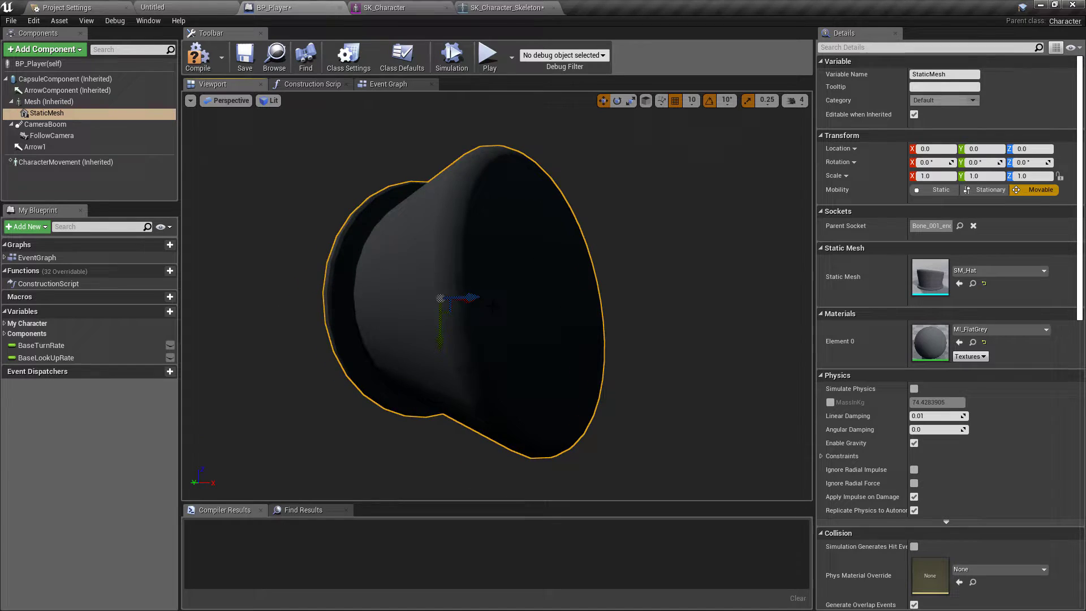
pyautogui.press('e')
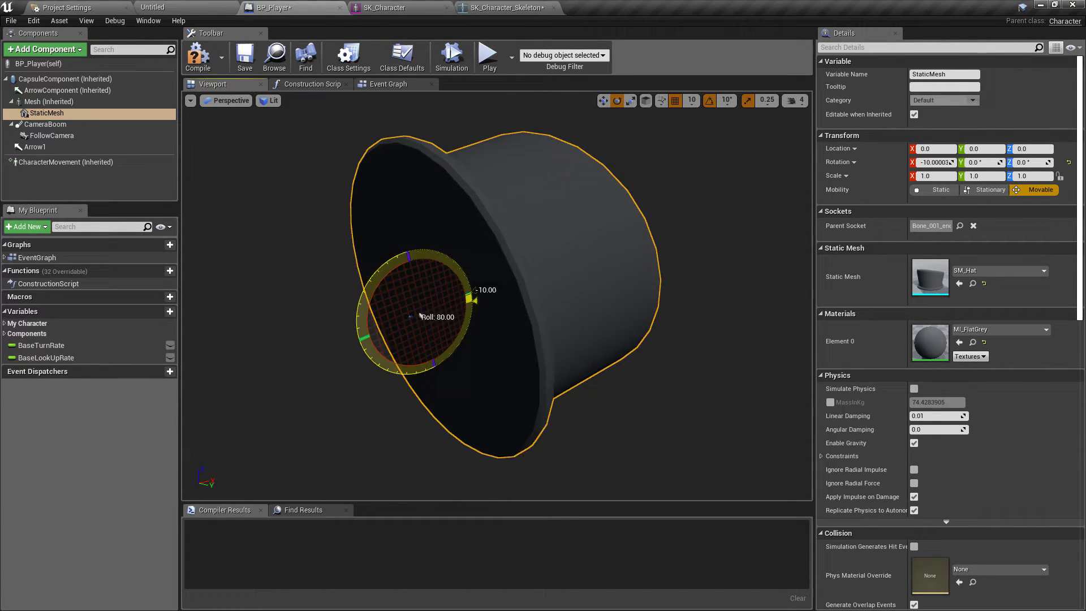
pyautogui.moveTo(420, 314); pyautogui.dragTo(428, 313)
pyautogui.press('f')
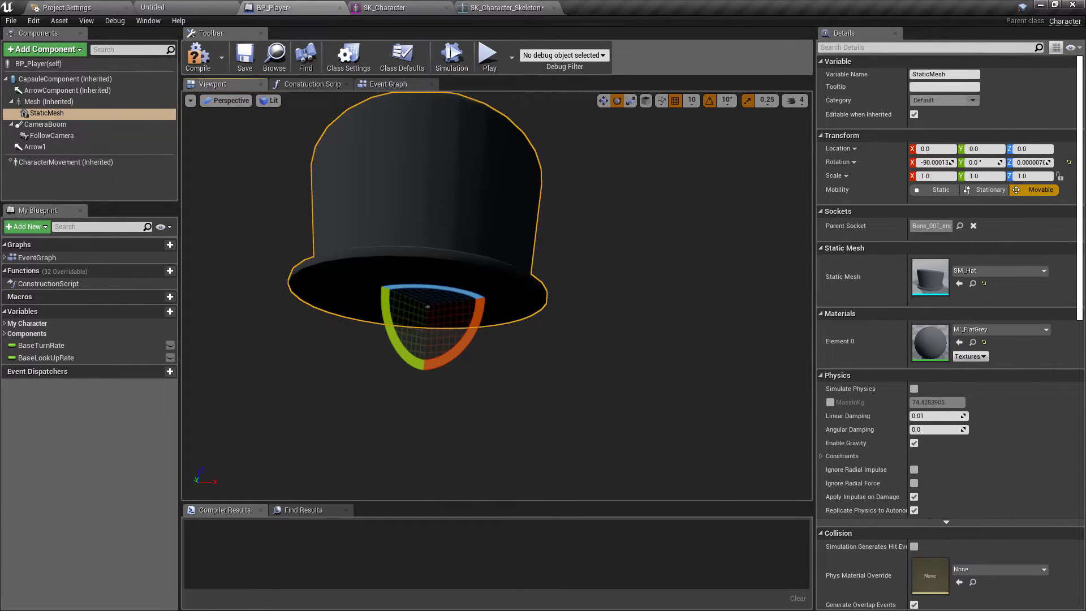
# Scale the hat to 0.01 on X, Y and Z.
pyautogui.click(939, 175)
pyautogui.write('0.01')
pyautogui.press('Tab')
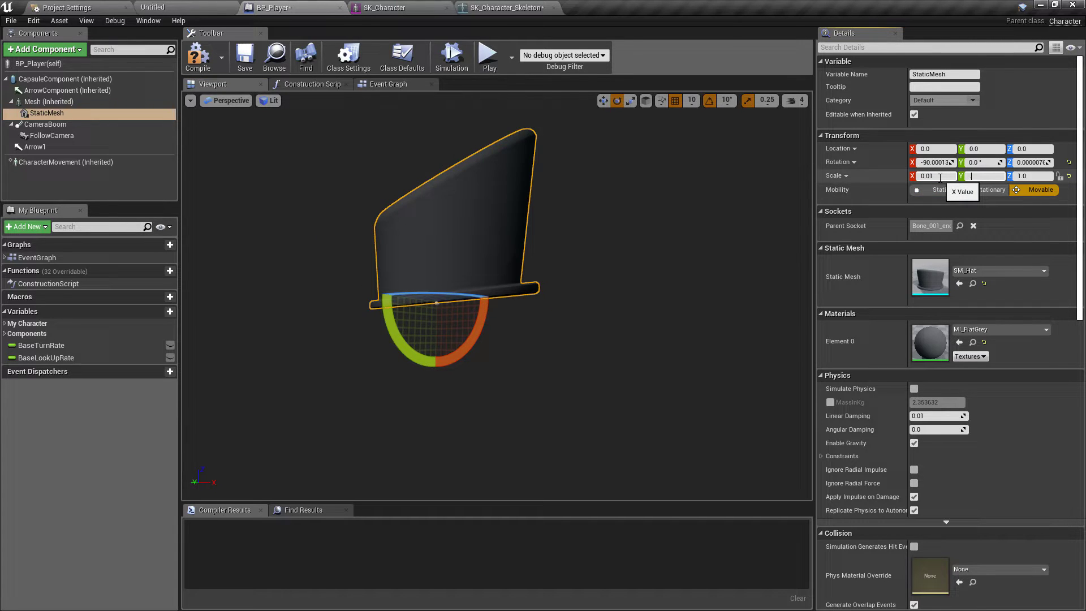
pyautogui.write('0.01')
pyautogui.press('Tab')
pyautogui.write('0.01')
pyautogui.press('Return')
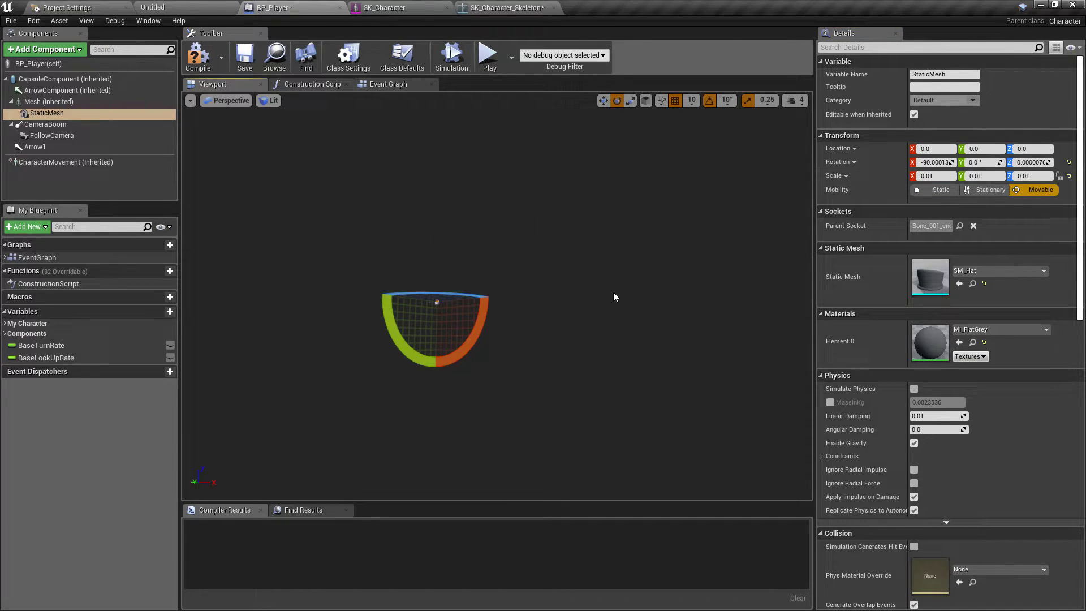
pyautogui.press('f')
pyautogui.scroll(-6, 527, 293)
pyautogui.moveTo(497, 310); pyautogui.dragTo(654, 298)
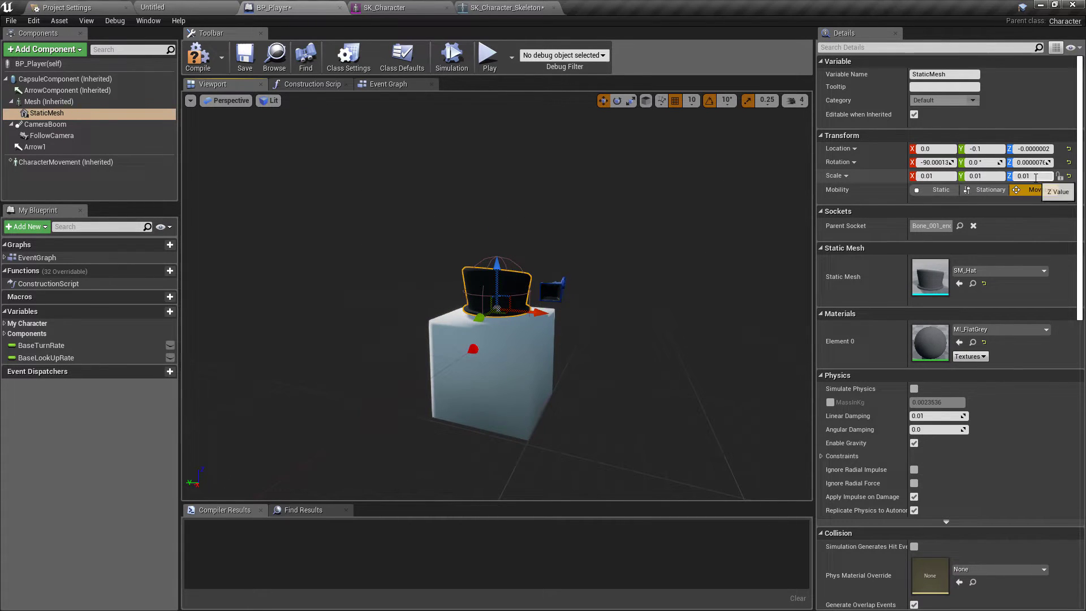
pyautogui.moveTo(649, 375); pyautogui.dragTo(735, 373)
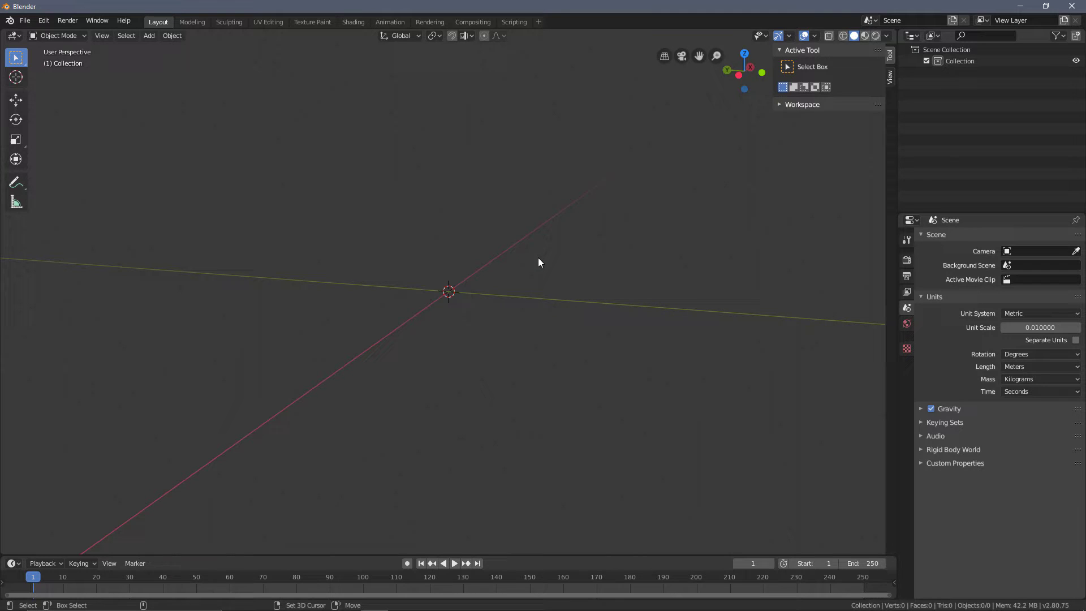
# Add a cube mesh and zoom and orbit around it to inspect its 0.02 m size.
pyautogui.hotkey('shift', 'a')
pyautogui.moveTo(527, 260)
pyautogui.click(598, 269)
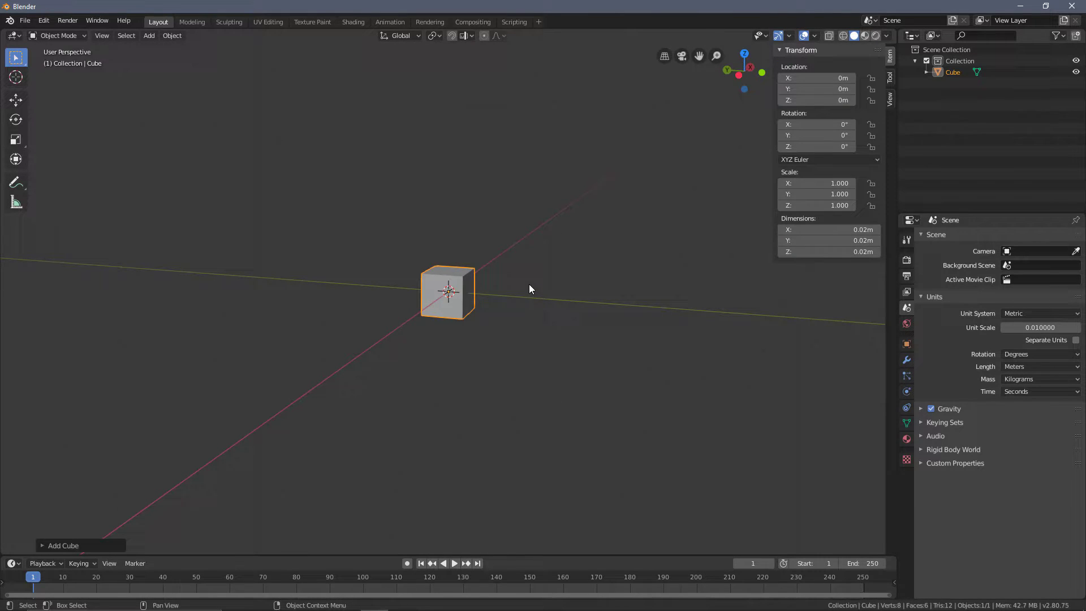
pyautogui.scroll(3, 528, 284)
pyautogui.scroll(-2, 532, 279)
pyautogui.scroll(-10, 535, 276)
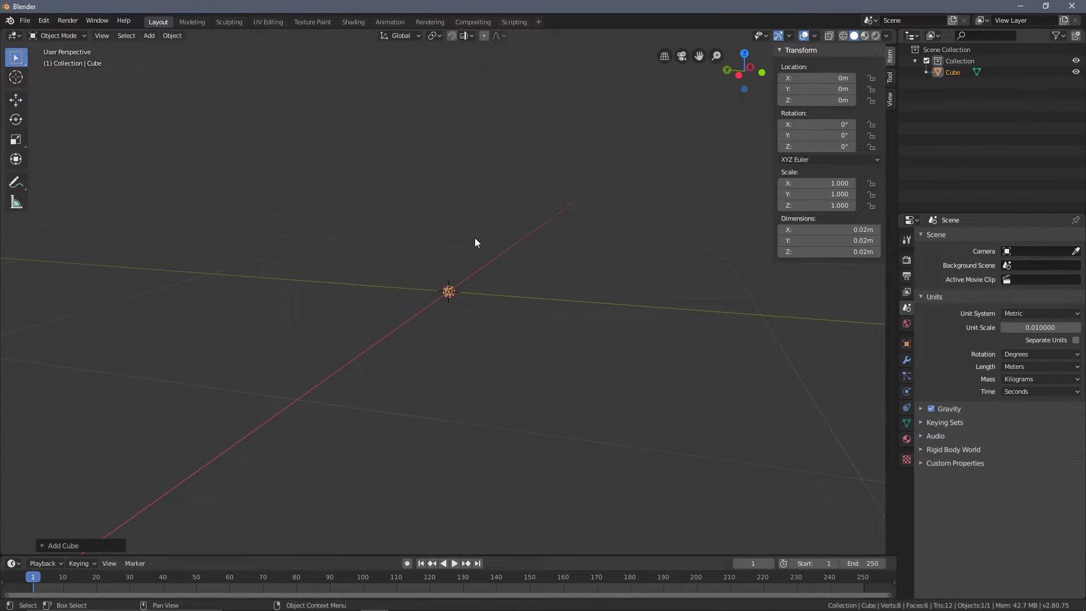
pyautogui.scroll(8, 476, 254)
pyautogui.moveTo(580, 211); pyautogui.dragTo(507, 228, button='middle')
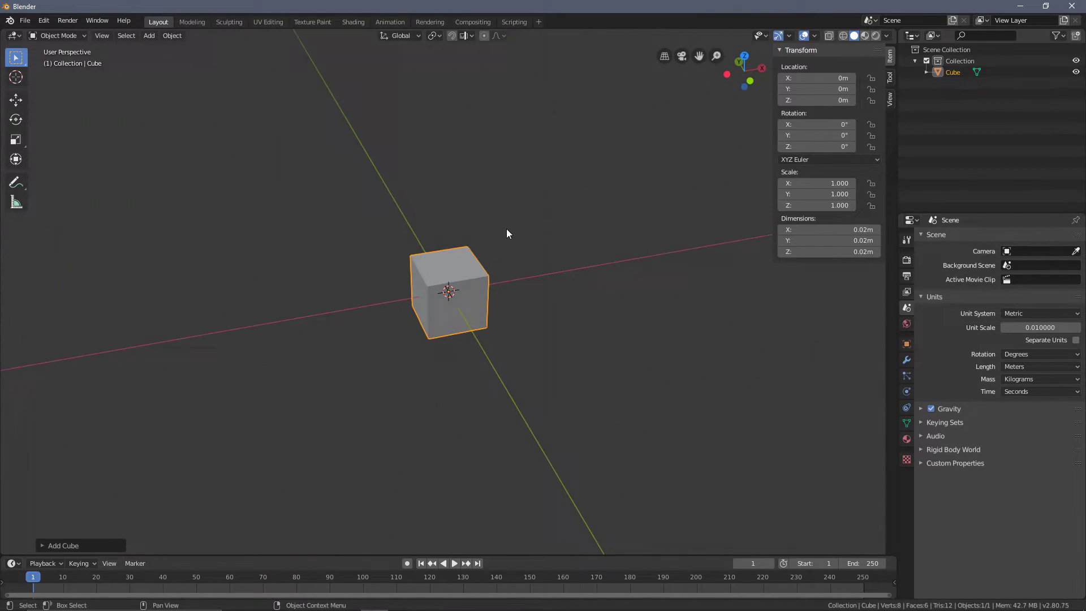
pyautogui.scroll(-4, 528, 258)
pyautogui.moveTo(500, 273); pyautogui.dragTo(533, 264, button='middle')
pyautogui.scroll(3, 533, 264)
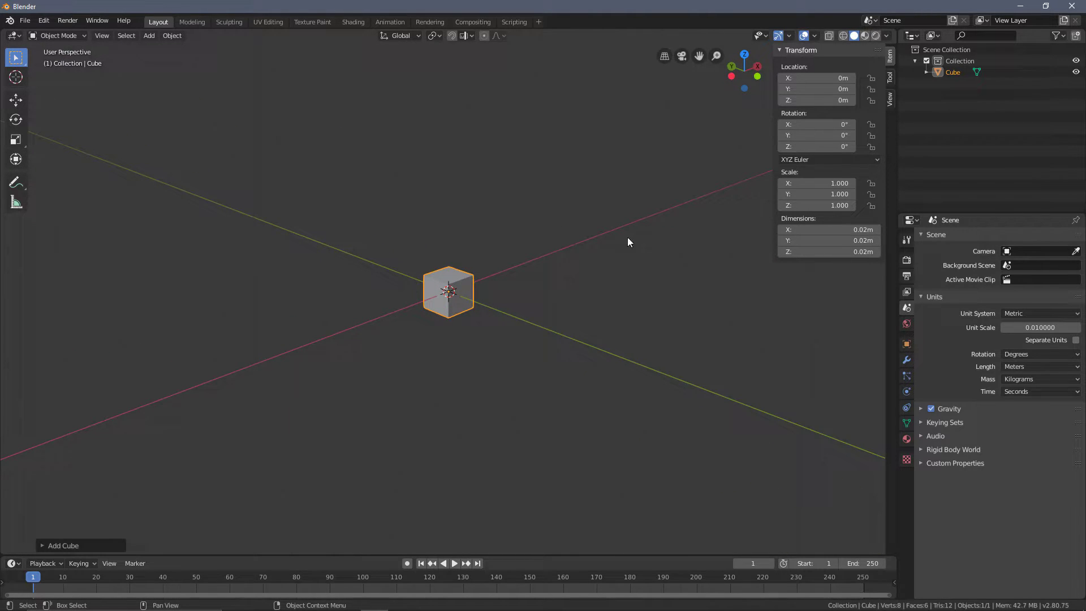
pyautogui.scroll(1, 627, 240)
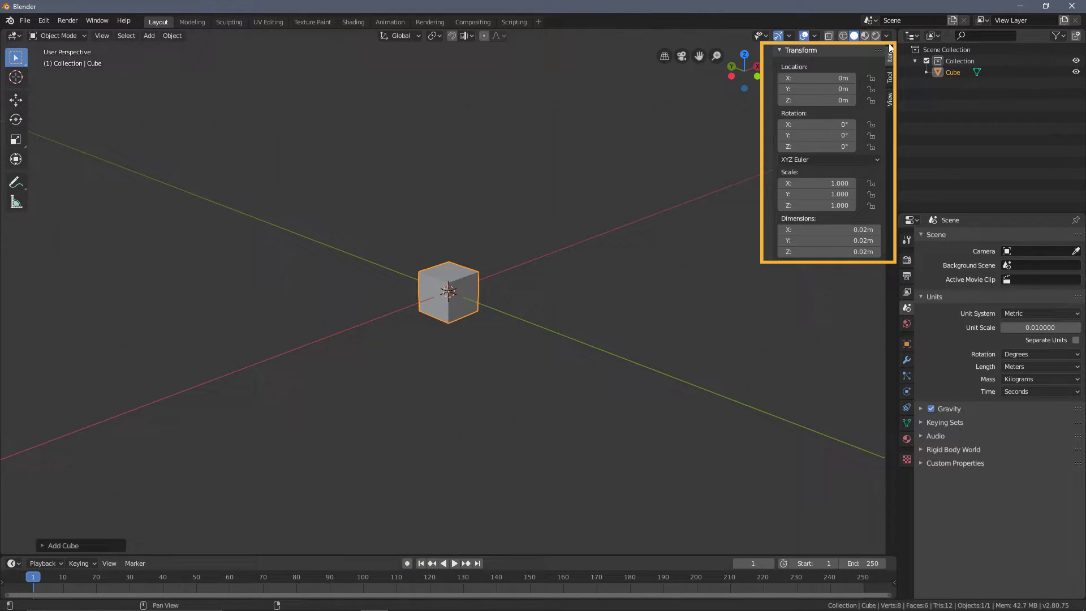
# Deselect the cube and raise the viewport Clip End from 10 m to 500 m.
pyautogui.click(783, 49)
pyautogui.hotkey('alt', 'a')
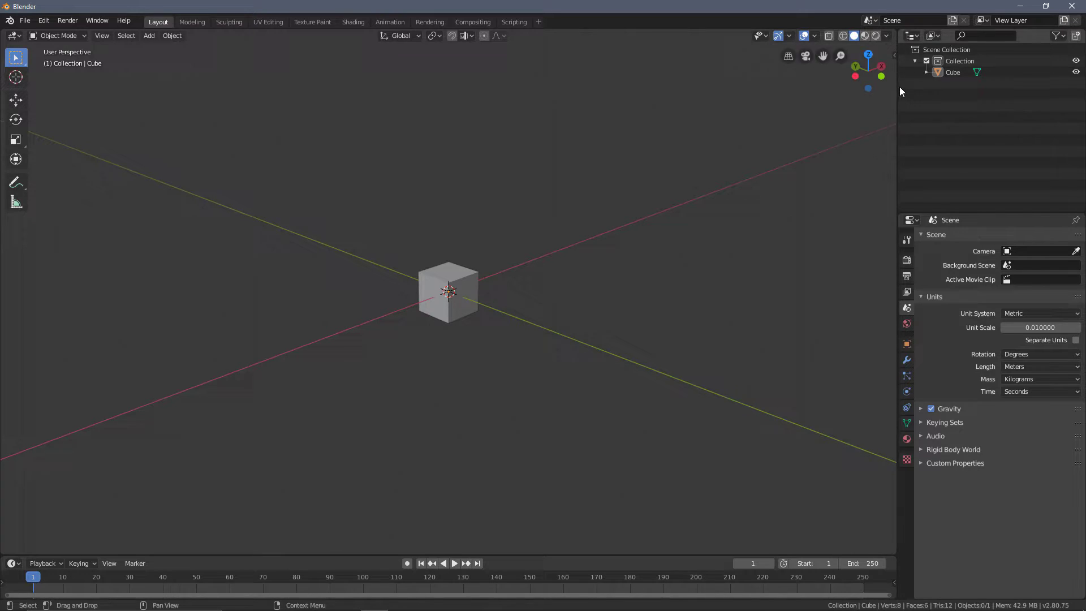
pyautogui.press('n')
pyautogui.press('n')
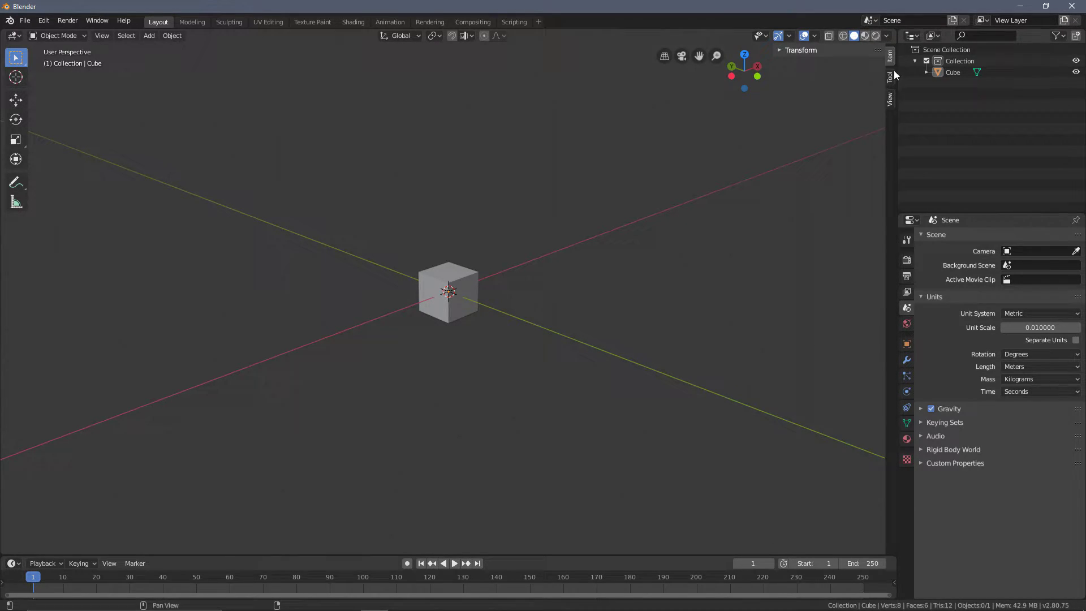
pyautogui.click(891, 101)
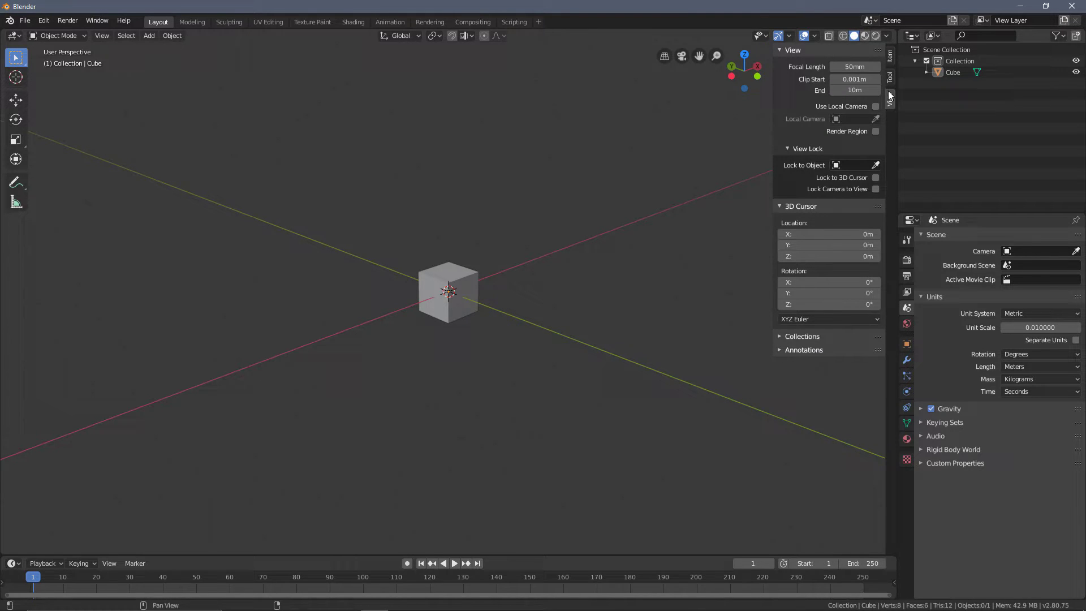
pyautogui.click(851, 90)
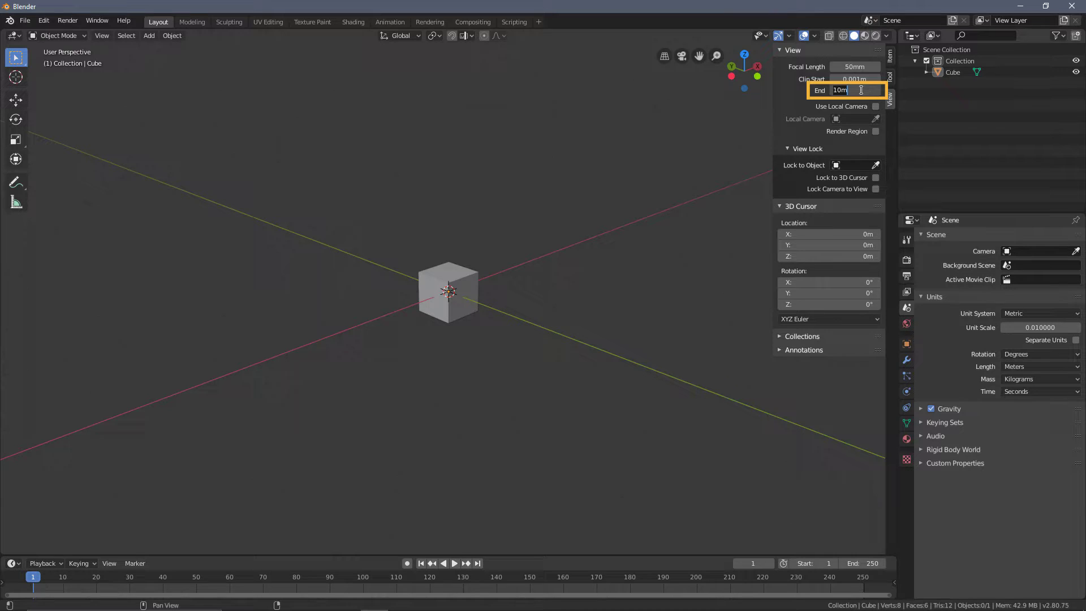
pyautogui.write('500')
pyautogui.press('Return')
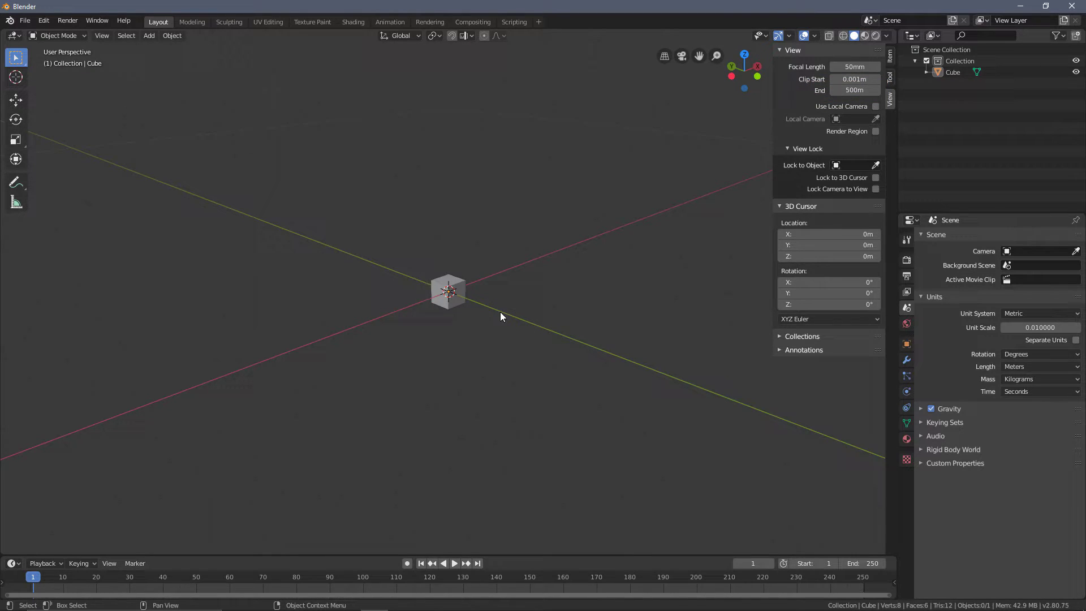
pyautogui.moveTo(386, 245); pyautogui.dragTo(591, 126, button='middle')
pyautogui.moveTo(679, 178); pyautogui.dragTo(579, 237, button='middle')
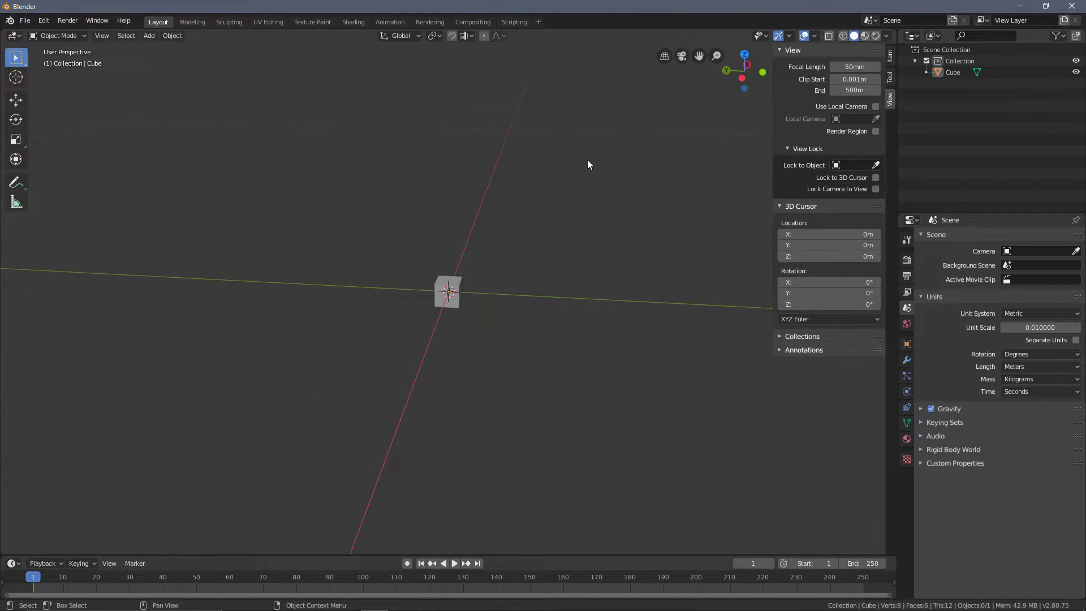
# Select the existing cube and delete it.
pyautogui.click(459, 276)
pyautogui.press('x')
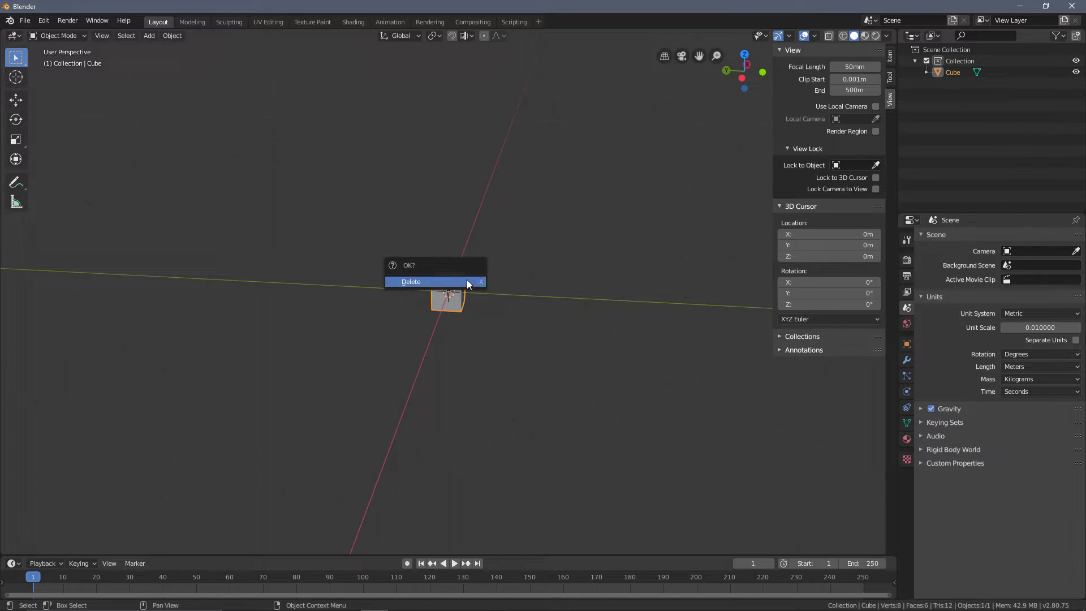
pyautogui.click(468, 281)
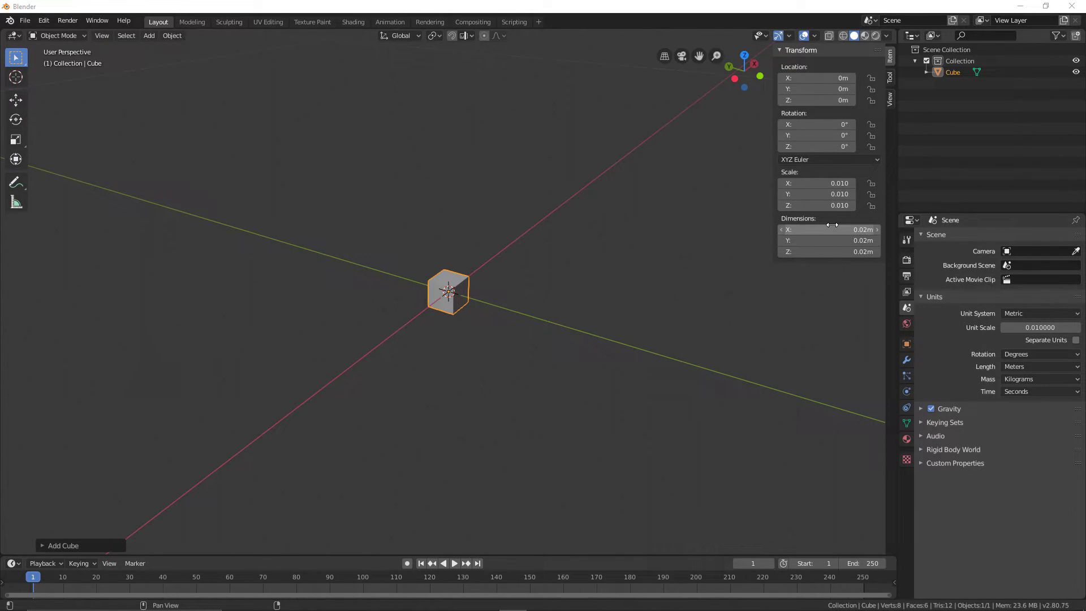
# Clear the selection with undo and redo, then start adding a replacement cube.
pyautogui.scroll(-4, 602, 249)
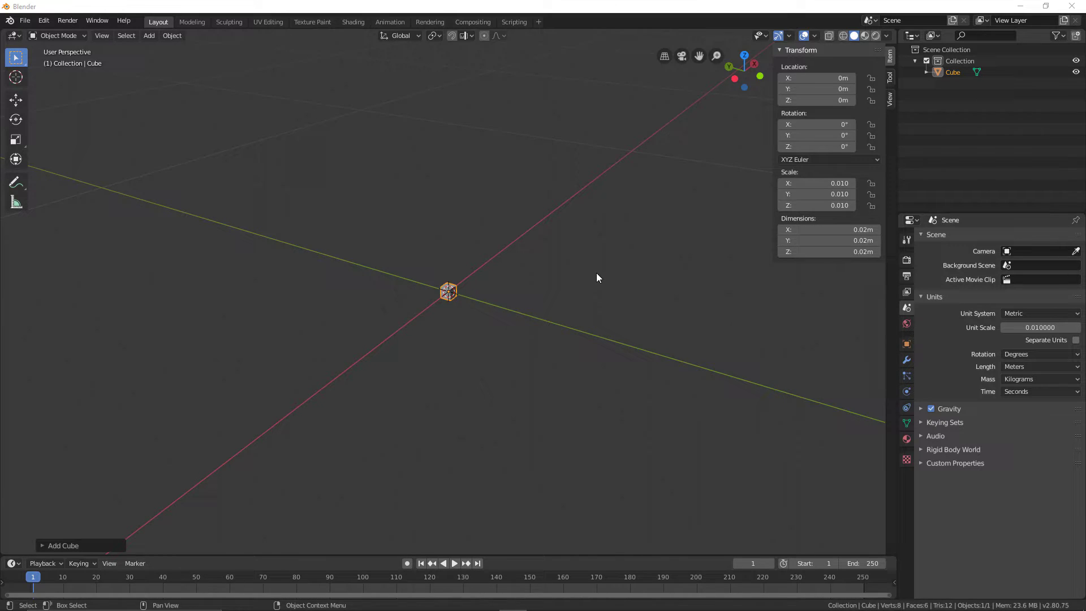
pyautogui.click(575, 273)
pyautogui.hotkey('ctrl', 'z')
pyautogui.hotkey('ctrl', 'shift', 'z')
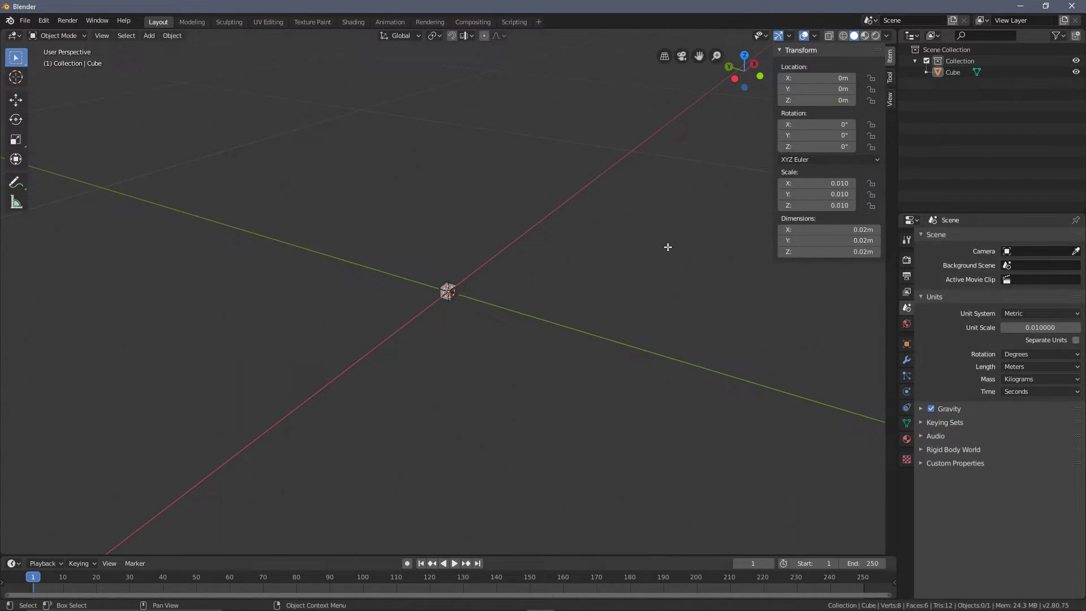
pyautogui.hotkey('shift', 'a')
pyautogui.moveTo(667, 247)
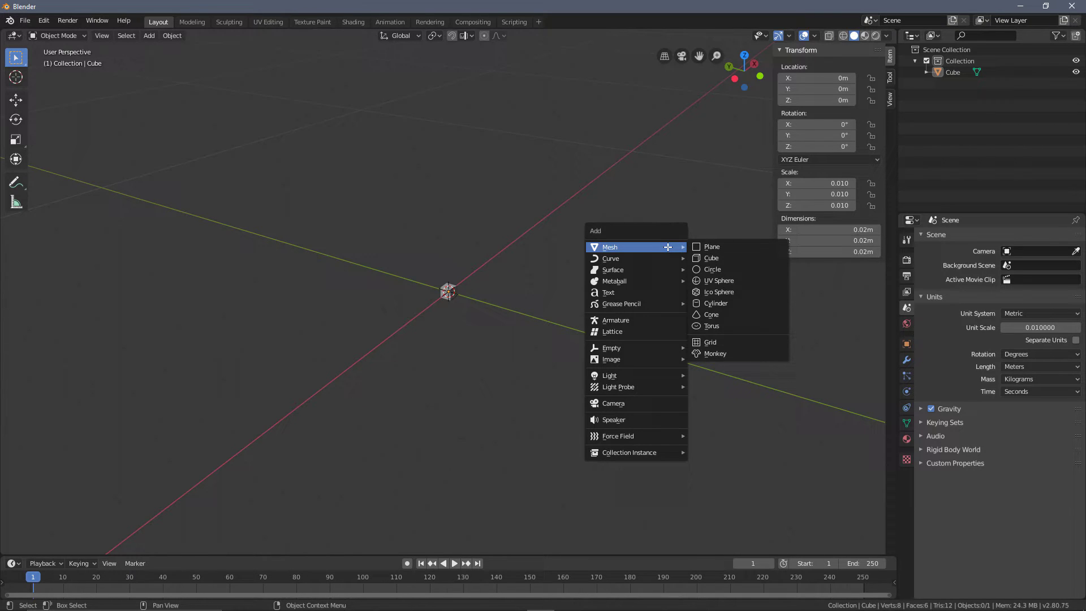
# Add a test UV sphere to the scene from the Add menu.
pyautogui.click(726, 258)
pyautogui.press('Delete')
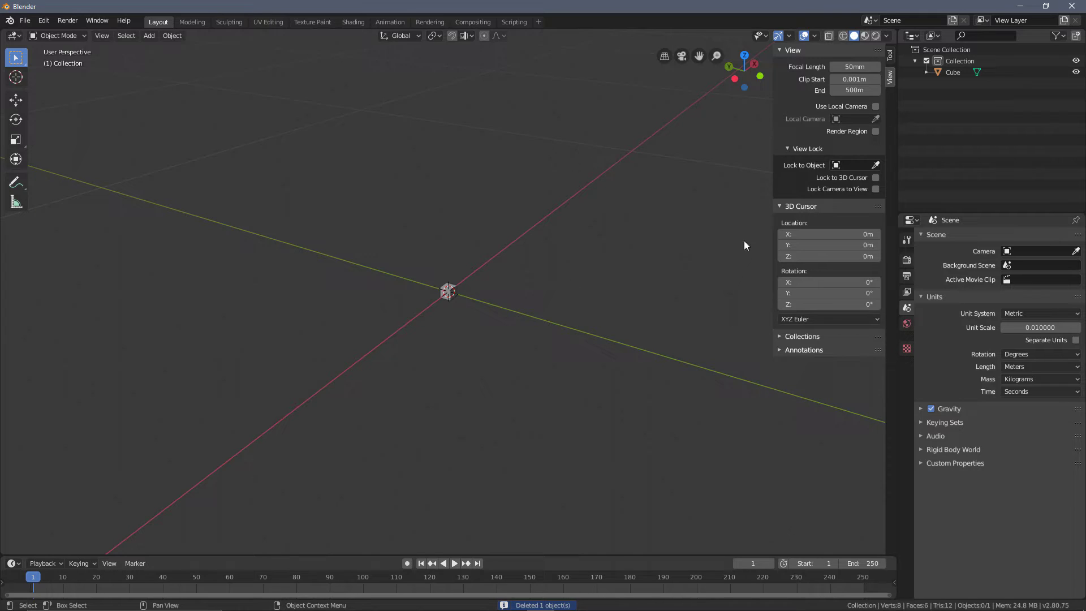
pyautogui.hotkey('shift', 'a')
pyautogui.moveTo(530, 279)
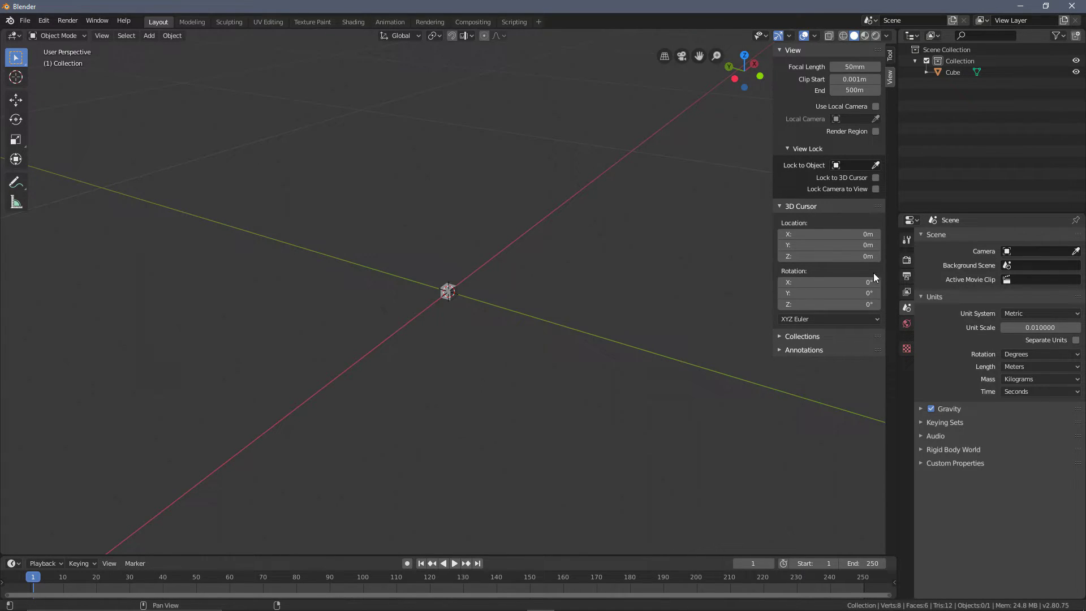
pyautogui.hotkey('shift', 'a')
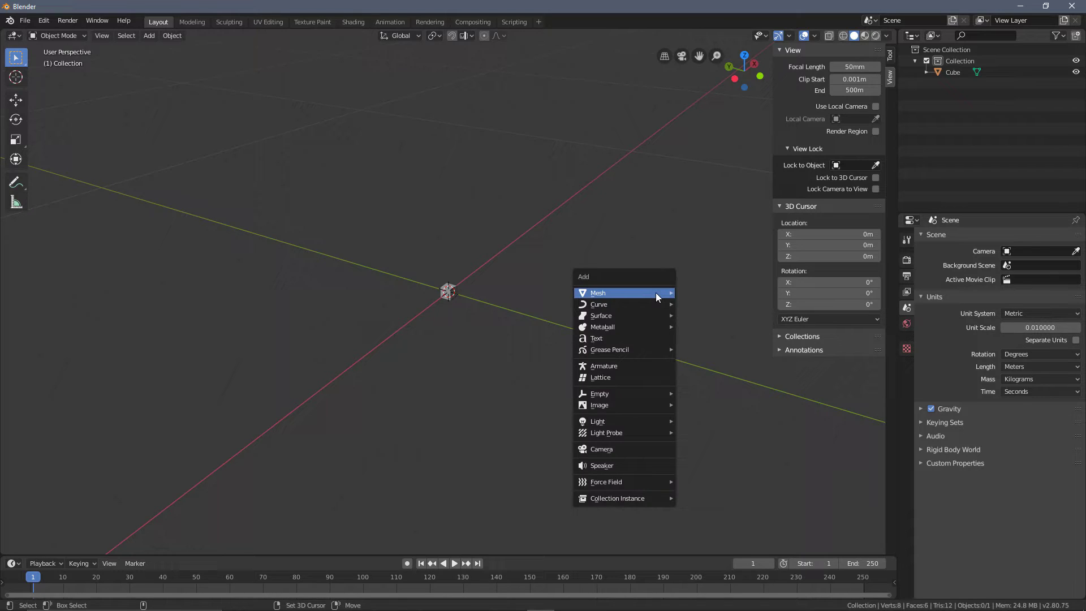
pyautogui.moveTo(656, 293)
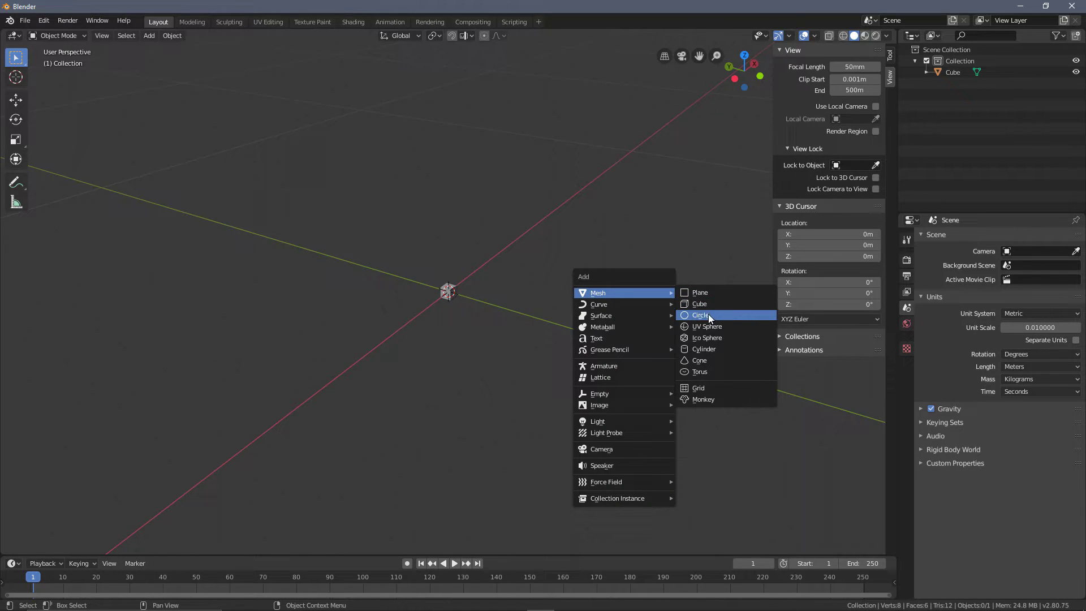
pyautogui.click(731, 327)
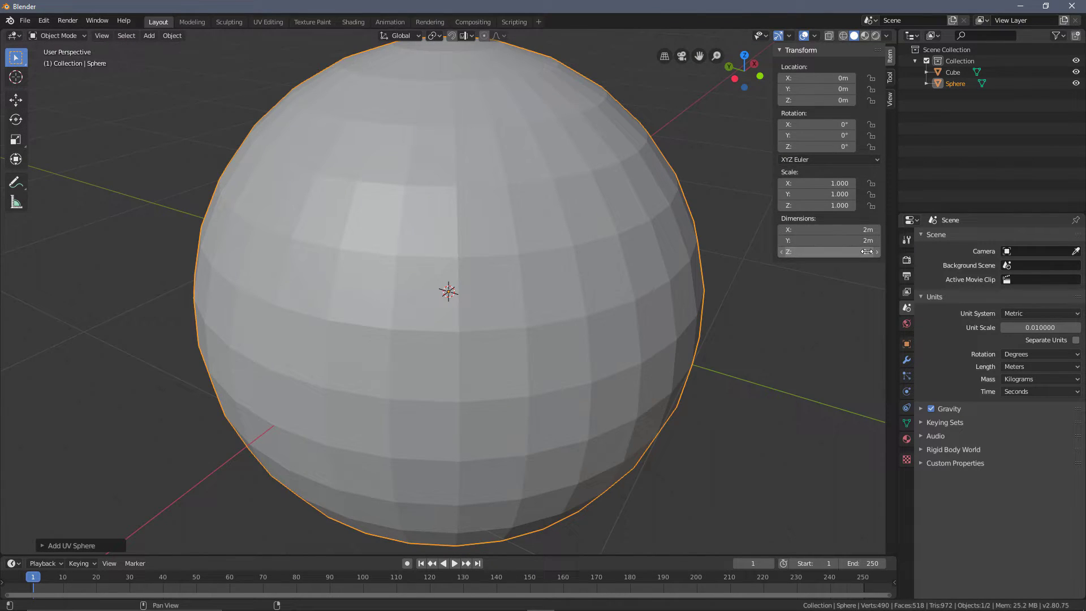
# Delete the UV sphere and the tiny 0.010-scaled cube.
pyautogui.press('Delete')
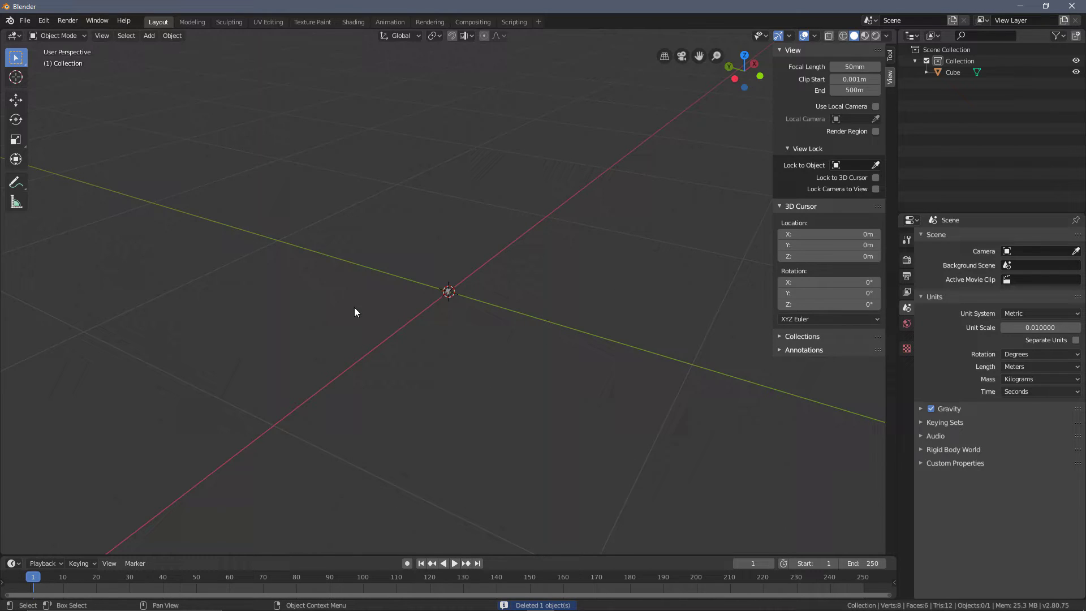
pyautogui.click(448, 292)
pyautogui.press('x')
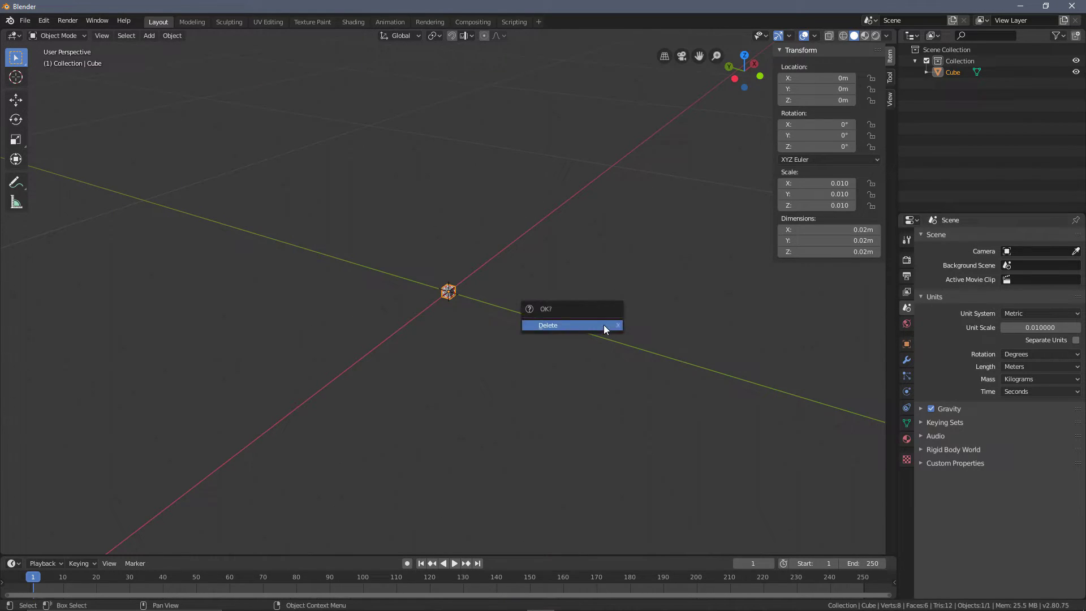
pyautogui.click(602, 325)
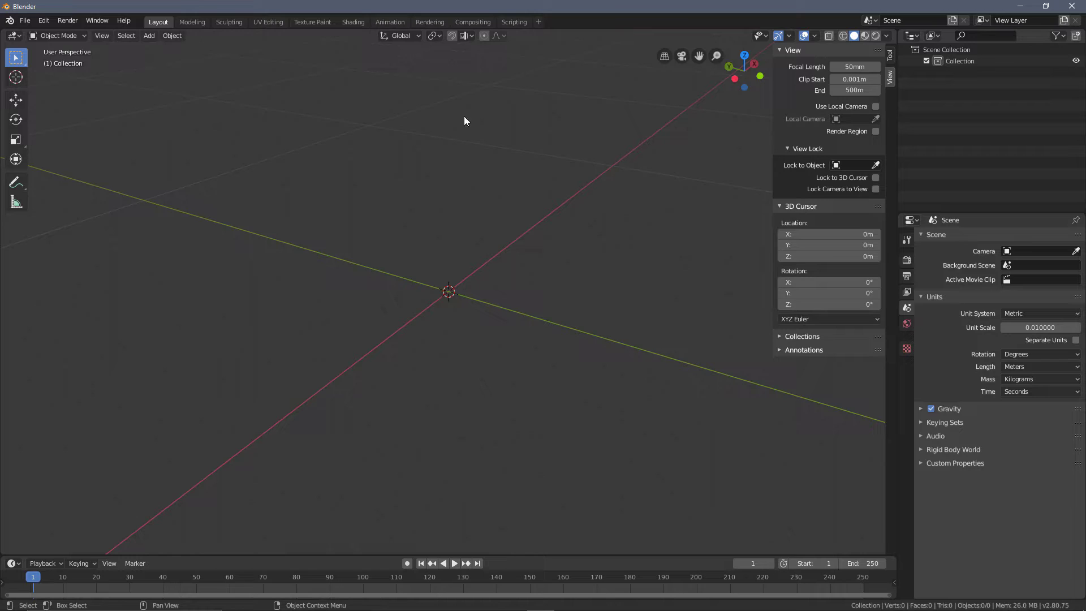
# Add a UV sphere at the origin, view it, and show the sidebar's View clipping settings.
pyautogui.hotkey('shift', 'a')
pyautogui.moveTo(510, 228)
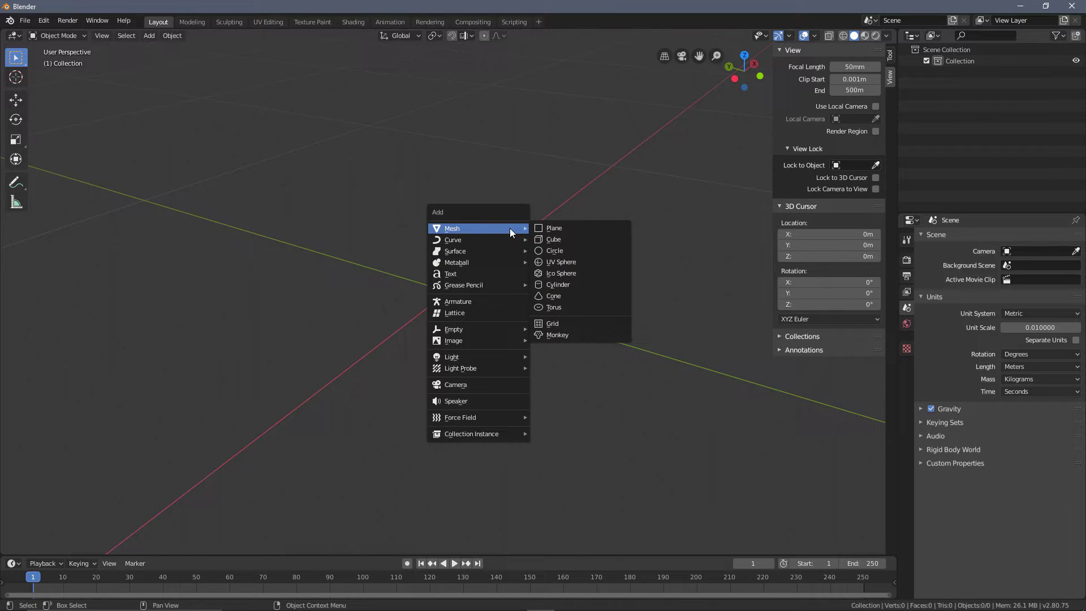
pyautogui.click(594, 261)
pyautogui.scroll(-12, 511, 236)
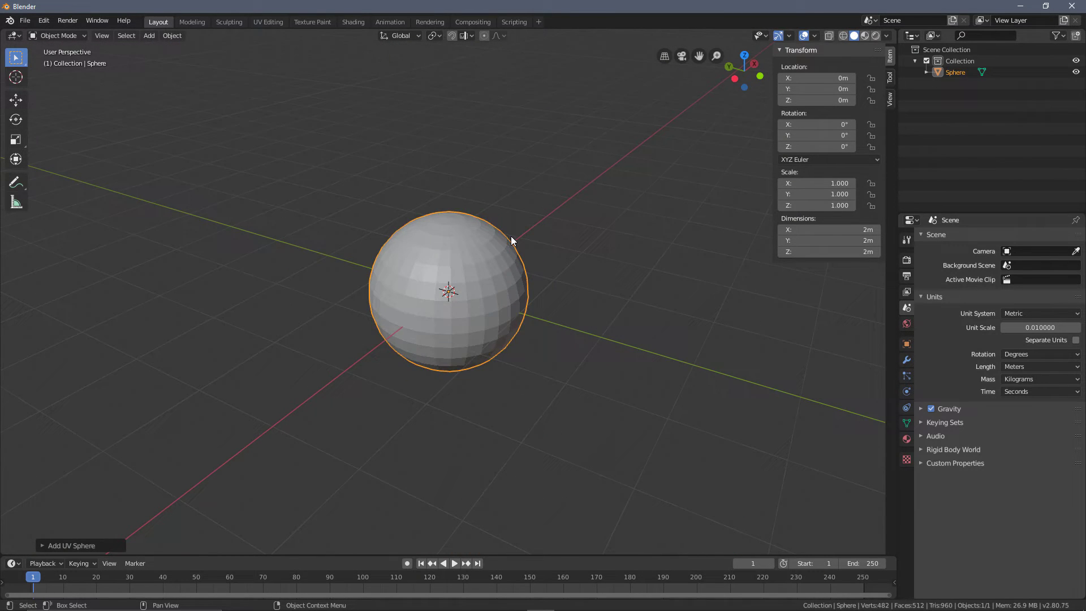
pyautogui.scroll(1, 489, 222)
pyautogui.moveTo(484, 295); pyautogui.dragTo(540, 236, button='middle')
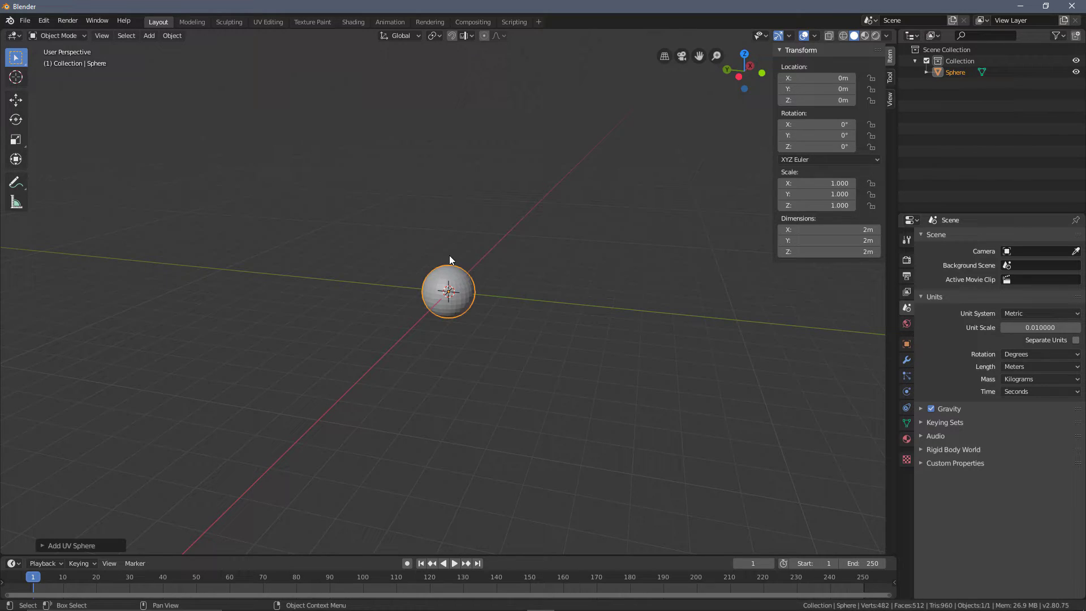
pyautogui.click(890, 99)
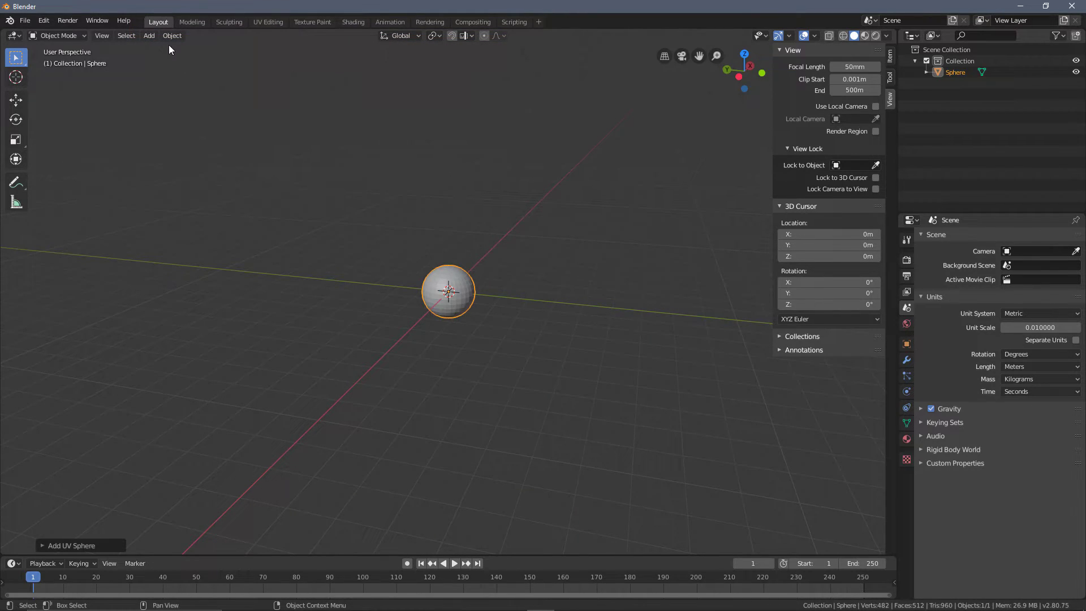
# In the Modeling workspace, switch to Object Mode and set the viewport Clip End to 500 m.
pyautogui.click(193, 23)
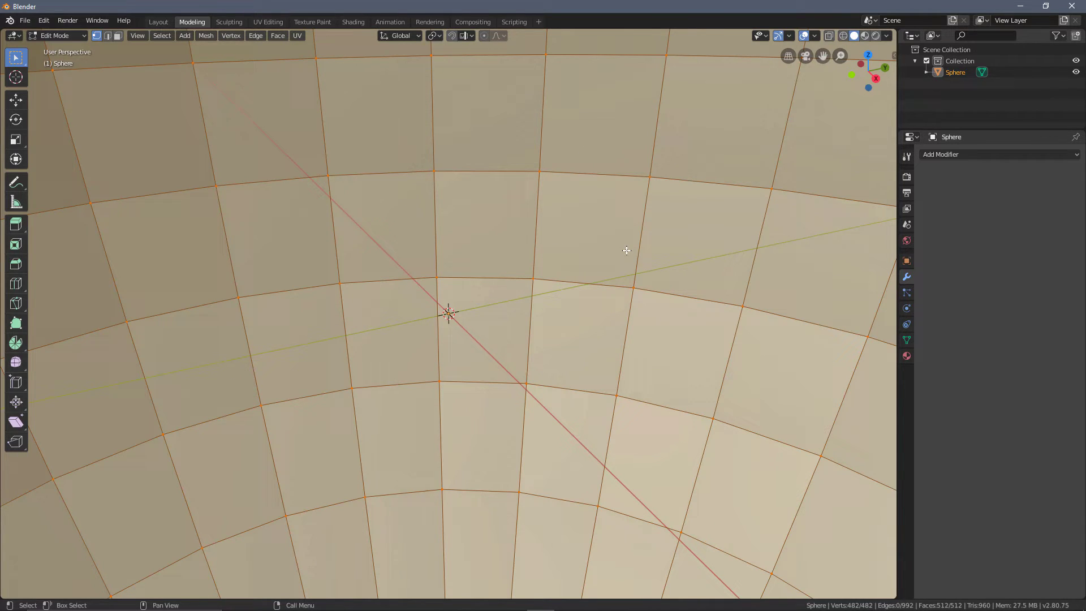
pyautogui.press('Tab')
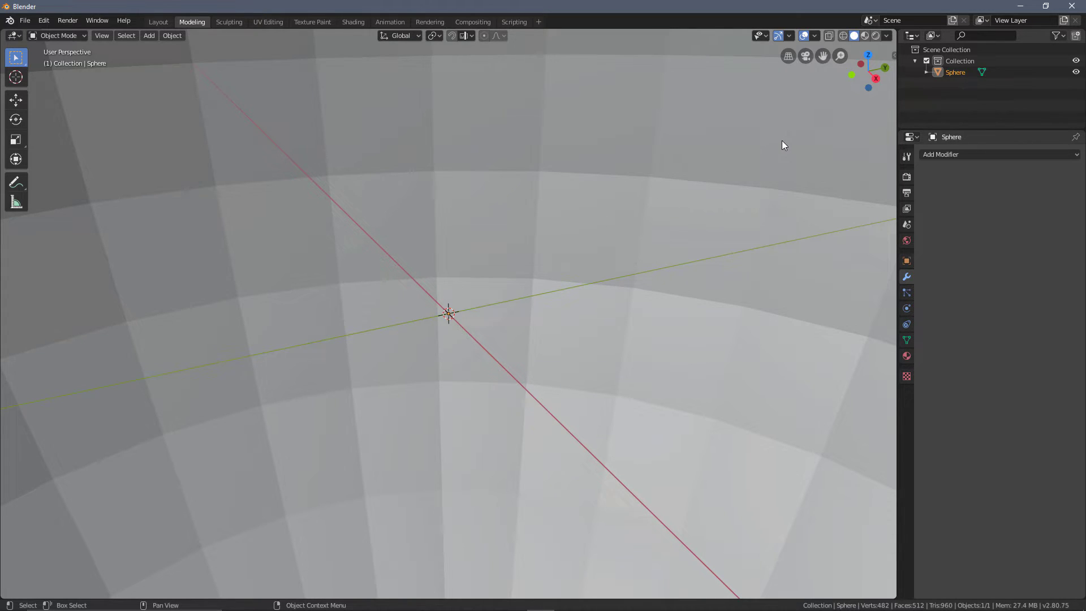
pyautogui.press('n')
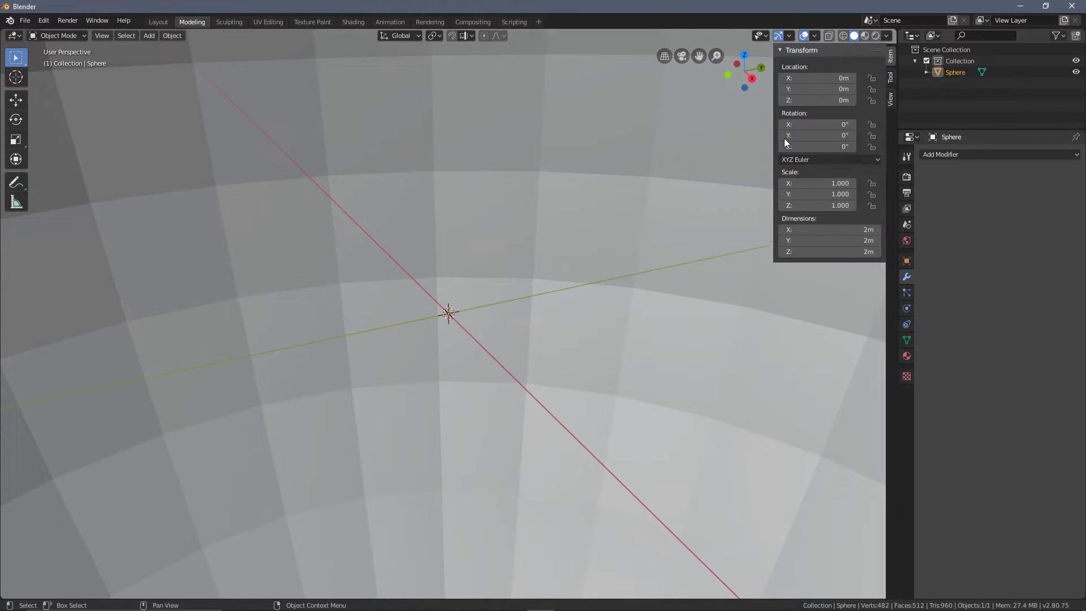
pyautogui.click(890, 100)
pyautogui.click(854, 90)
pyautogui.write('10m')
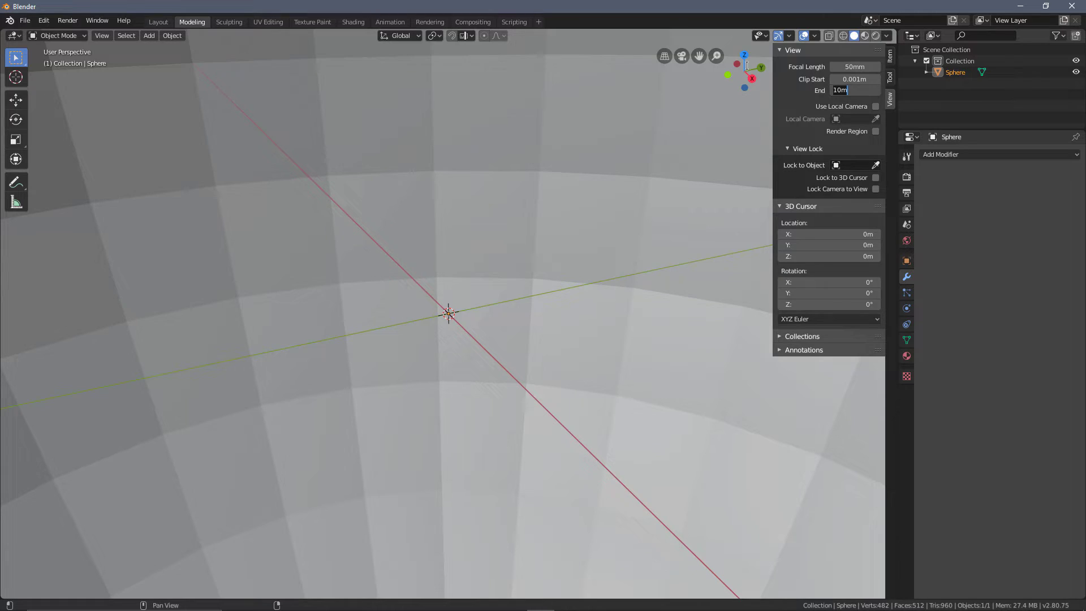
pyautogui.write('500')
pyautogui.press('Return')
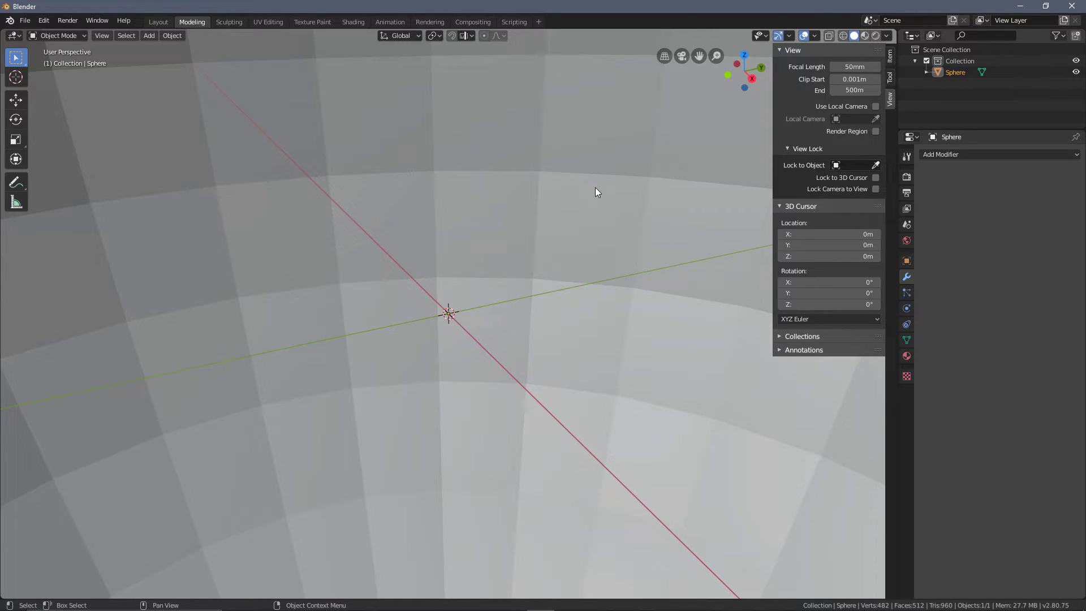
# Zoom and orbit around the sphere to check that it displays unclipped.
pyautogui.scroll(-6, 571, 172)
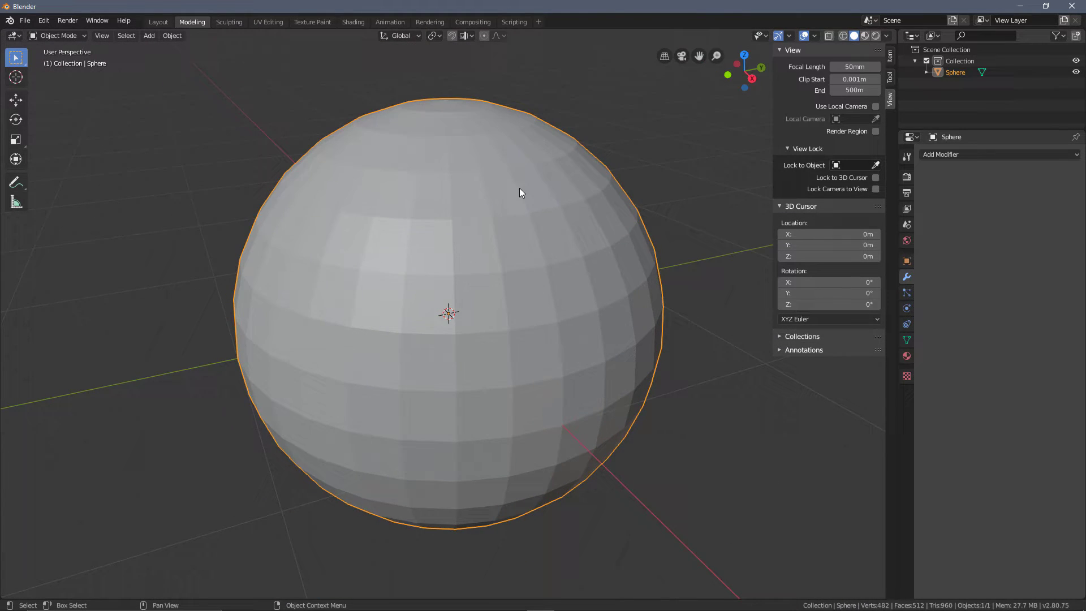
pyautogui.scroll(2, 526, 188)
pyautogui.moveTo(560, 189); pyautogui.dragTo(506, 198, button='middle')
pyautogui.scroll(-1, 526, 189)
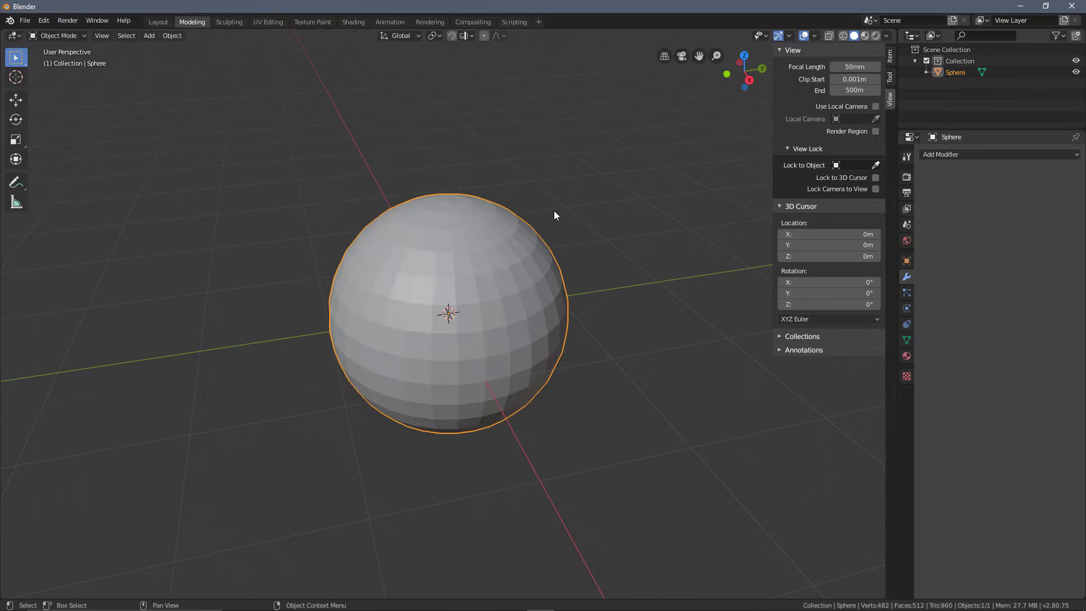
pyautogui.scroll(2, 554, 211)
pyautogui.scroll(-1, 554, 211)
pyautogui.scroll(5, 554, 211)
pyautogui.scroll(-4, 554, 210)
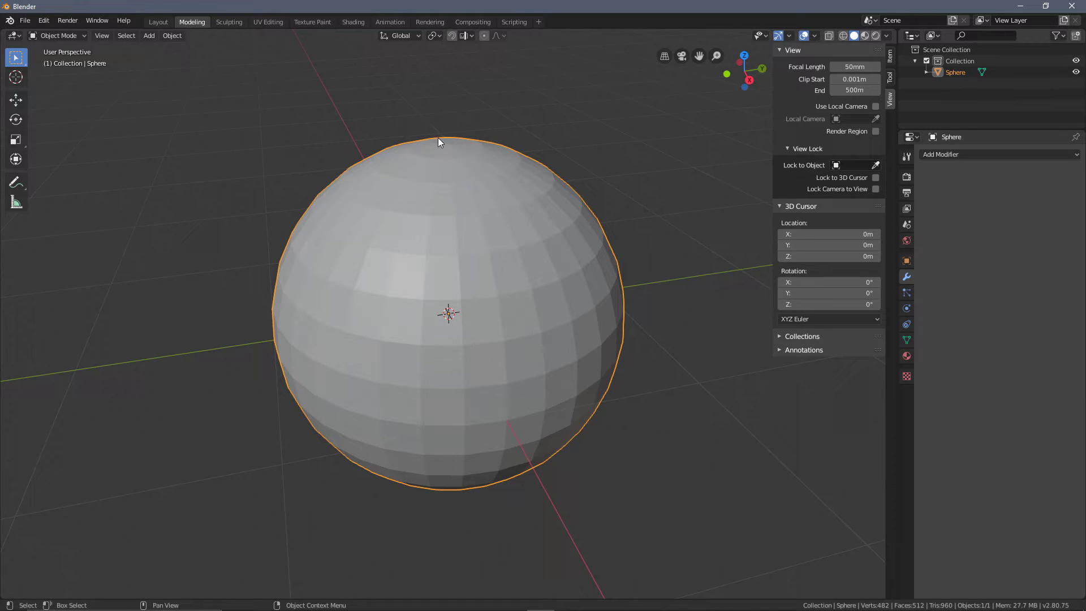
# Set the Sculpting workspace viewport's Clip End to 500 m.
pyautogui.click(235, 25)
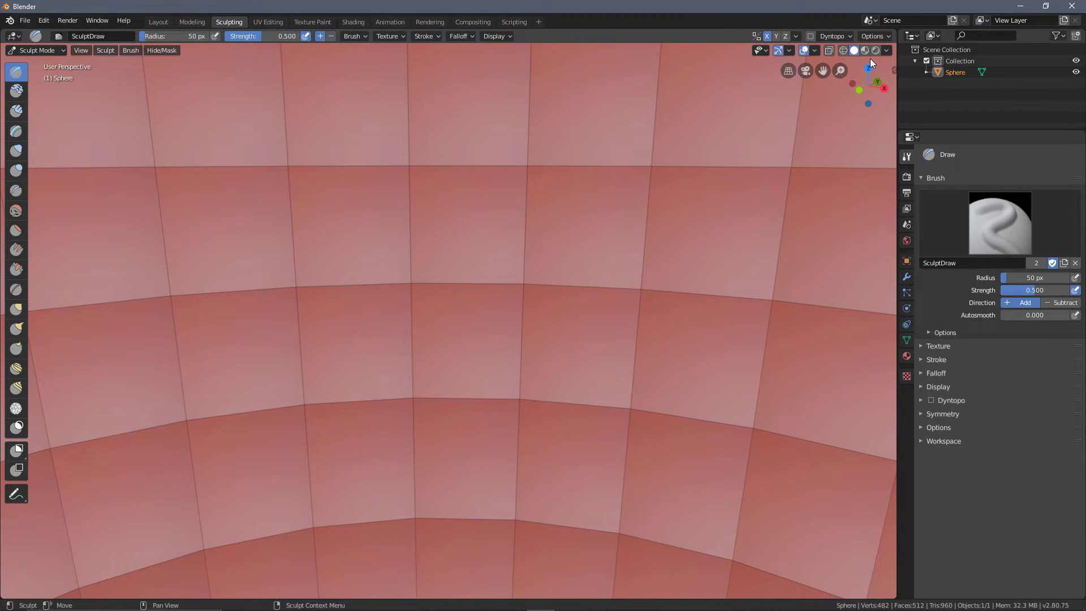
pyautogui.click(893, 71)
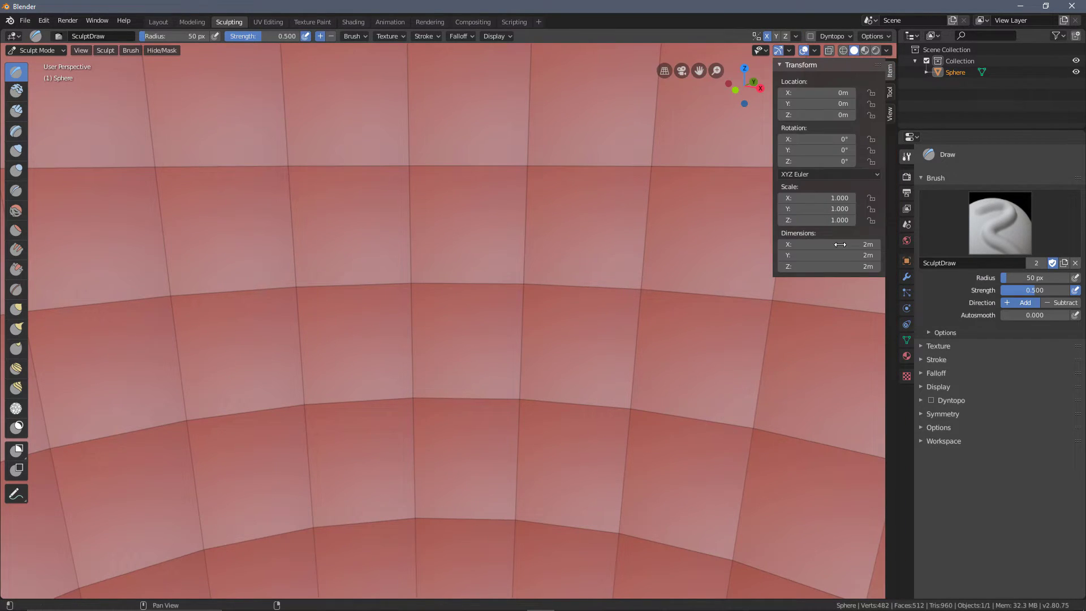
pyautogui.click(890, 108)
pyautogui.doubleClick(851, 105)
pyautogui.write('500m')
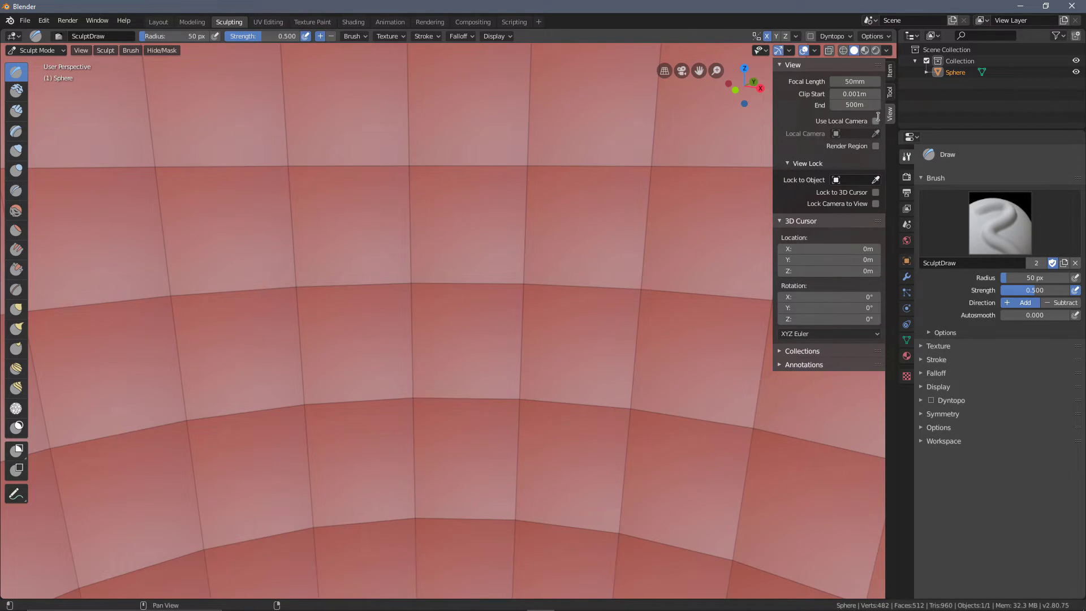
pyautogui.press('Return')
pyautogui.scroll(-10, 436, 396)
# Set the UV Editing workspace viewport's Clip End to 500 m and return to Object Mode.
pyautogui.click(267, 21)
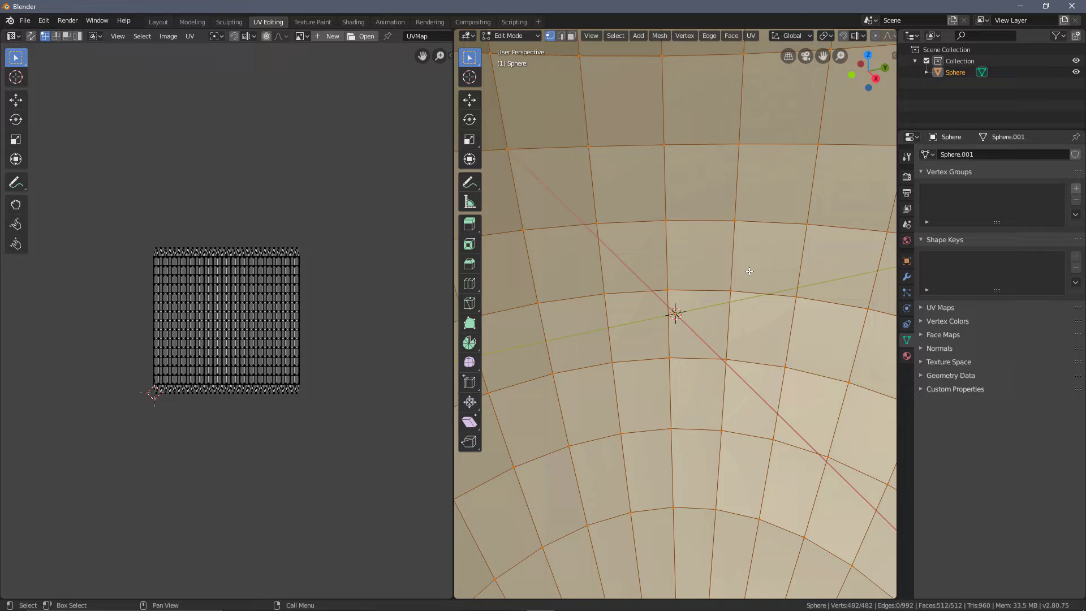
pyautogui.scroll(5, 722, 291)
pyautogui.scroll(-4, 722, 291)
pyautogui.press('n')
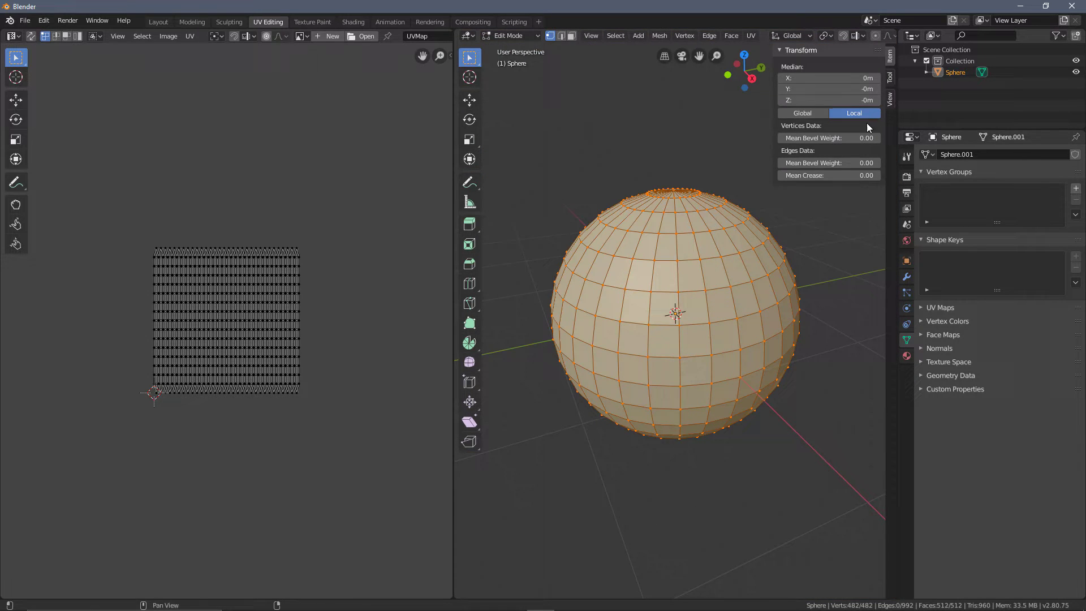
pyautogui.click(890, 99)
pyautogui.click(864, 91)
pyautogui.write('500')
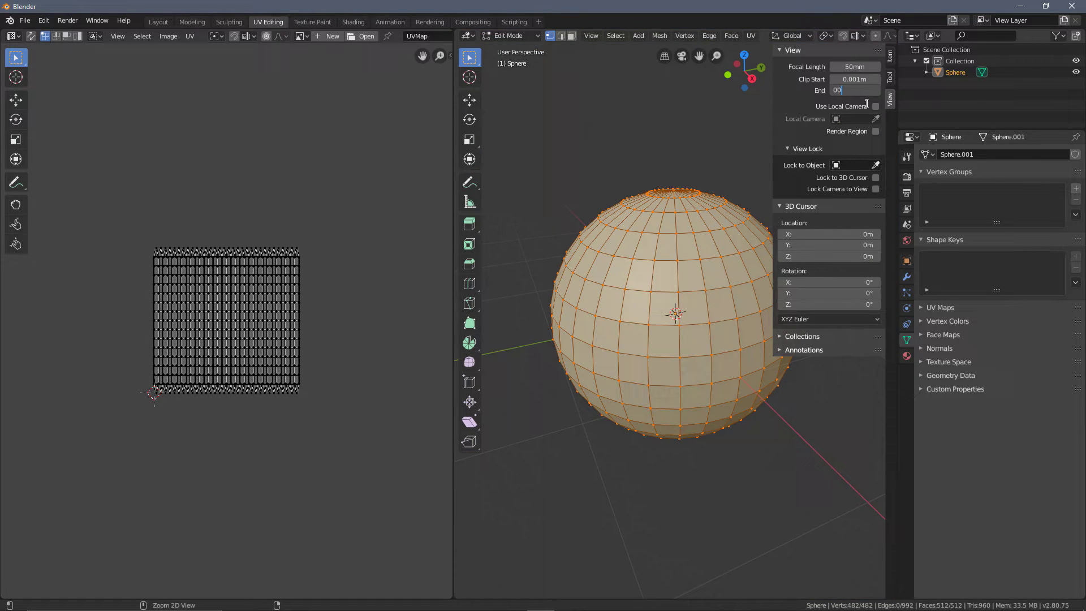
pyautogui.press('Return')
pyautogui.scroll(-2, 679, 190)
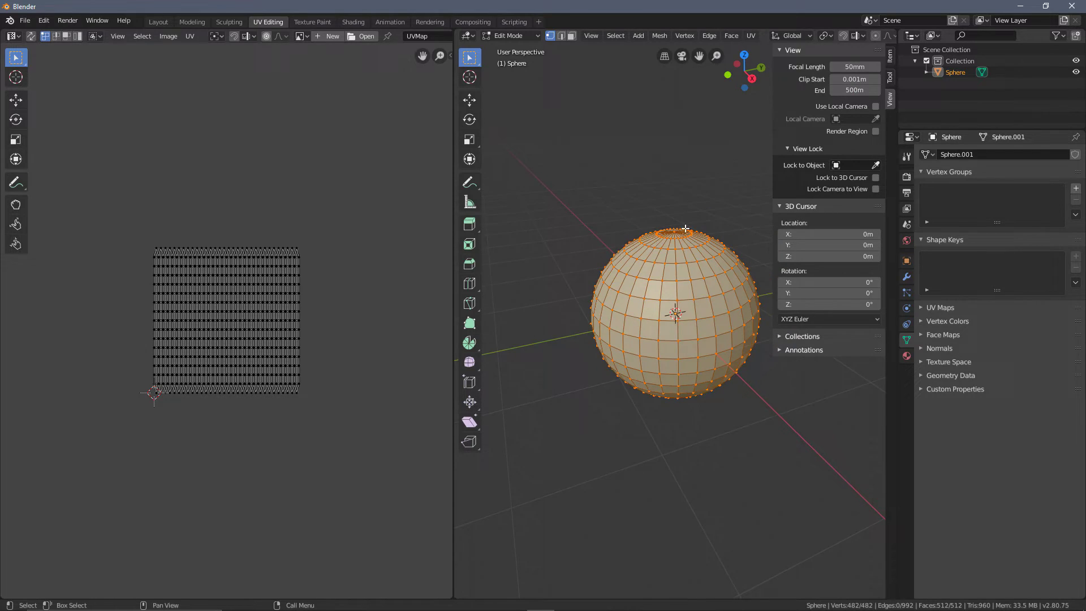
pyautogui.press('Tab')
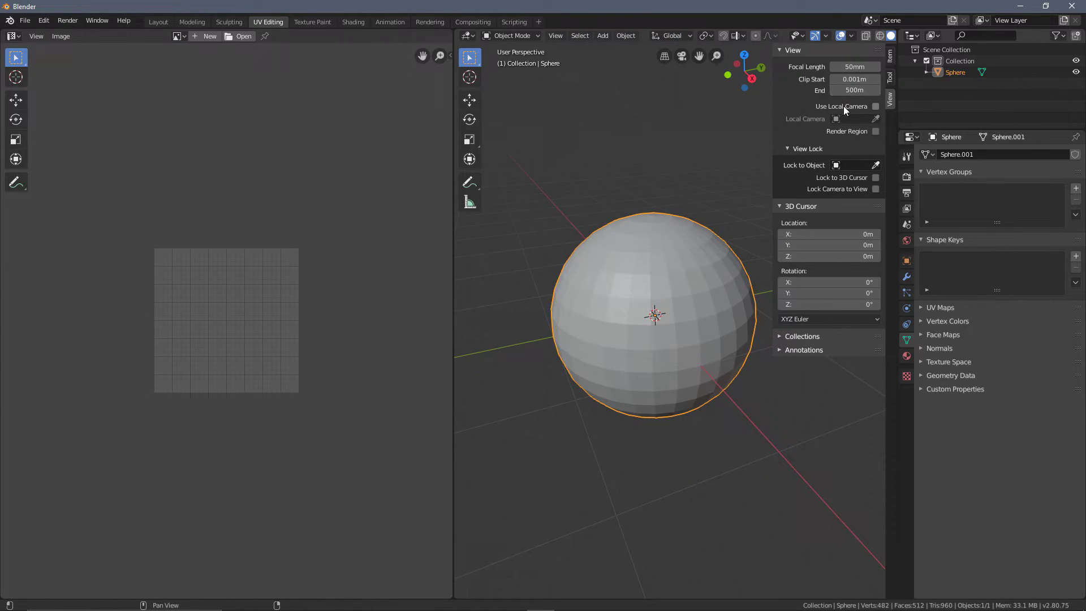
# Change the Texture Paint workspace viewport's Clip End, entering 50.
pyautogui.hotkey('ctrl', 'pagedown')
pyautogui.scroll(-6, 656, 233)
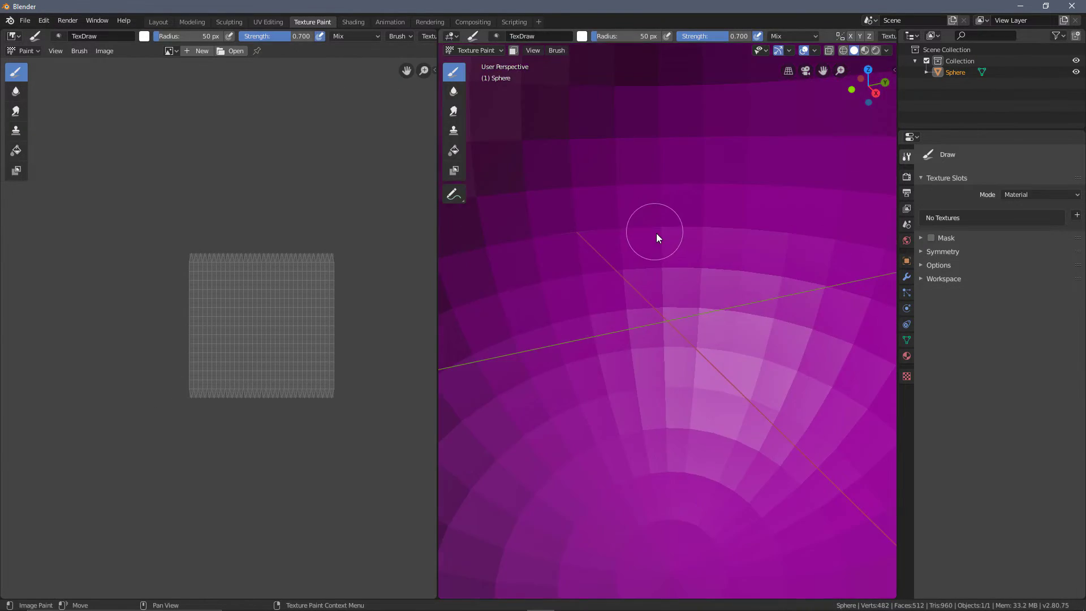
pyautogui.press('n')
pyautogui.click(889, 113)
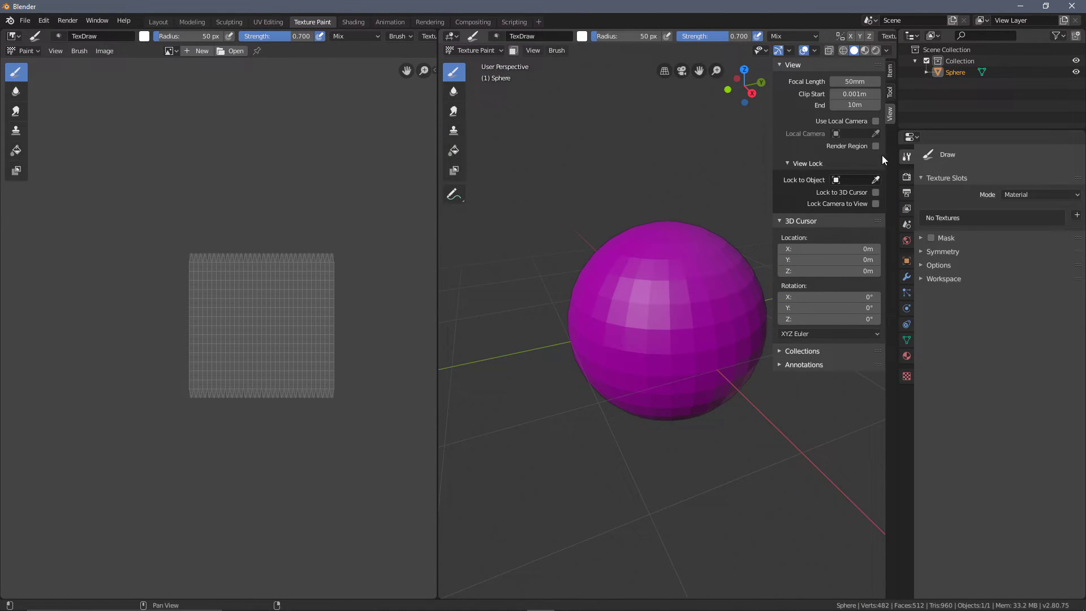
pyautogui.click(855, 106)
pyautogui.write('50')
pyautogui.press('Return')
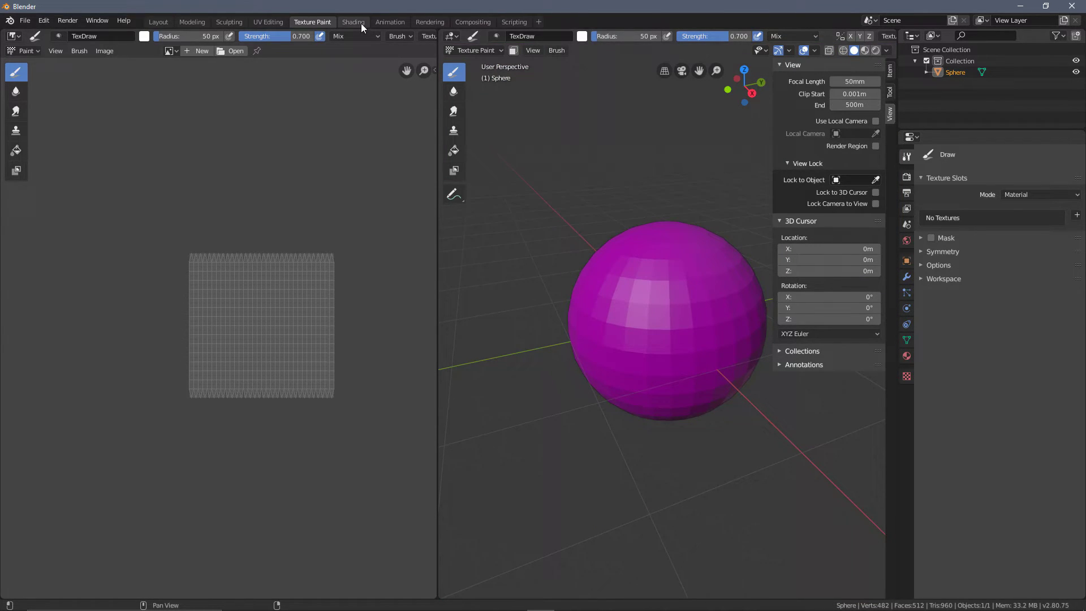
# Edit the Clip End in both Animation viewports, then return to Modeling in Object Mode.
pyautogui.click(389, 21)
pyautogui.scroll(-8, 622, 170)
pyautogui.scroll(2, 616, 205)
pyautogui.scroll(-10, 166, 192)
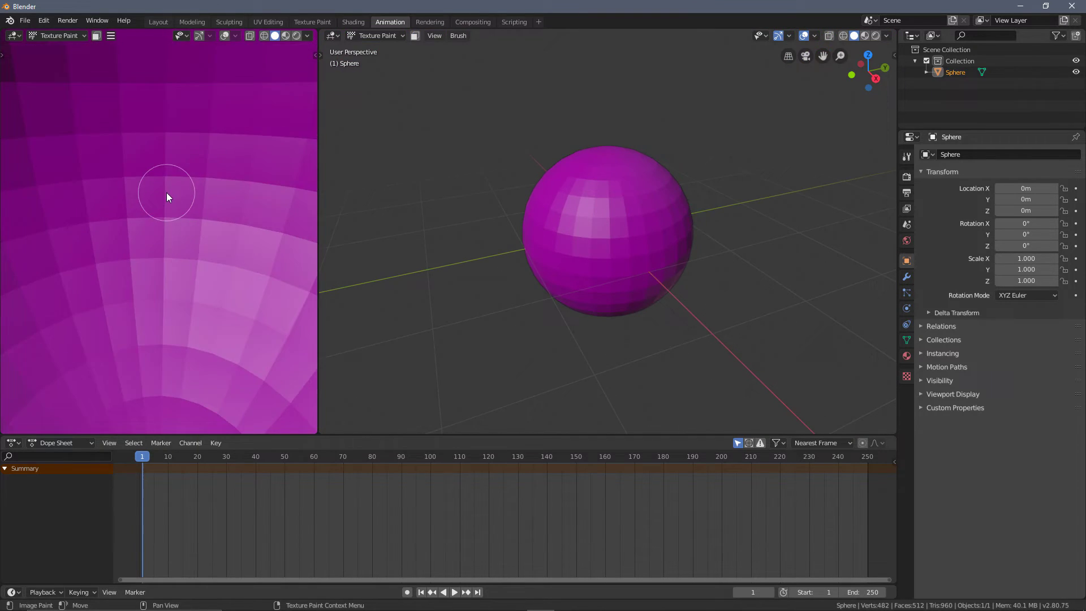
pyautogui.press('n')
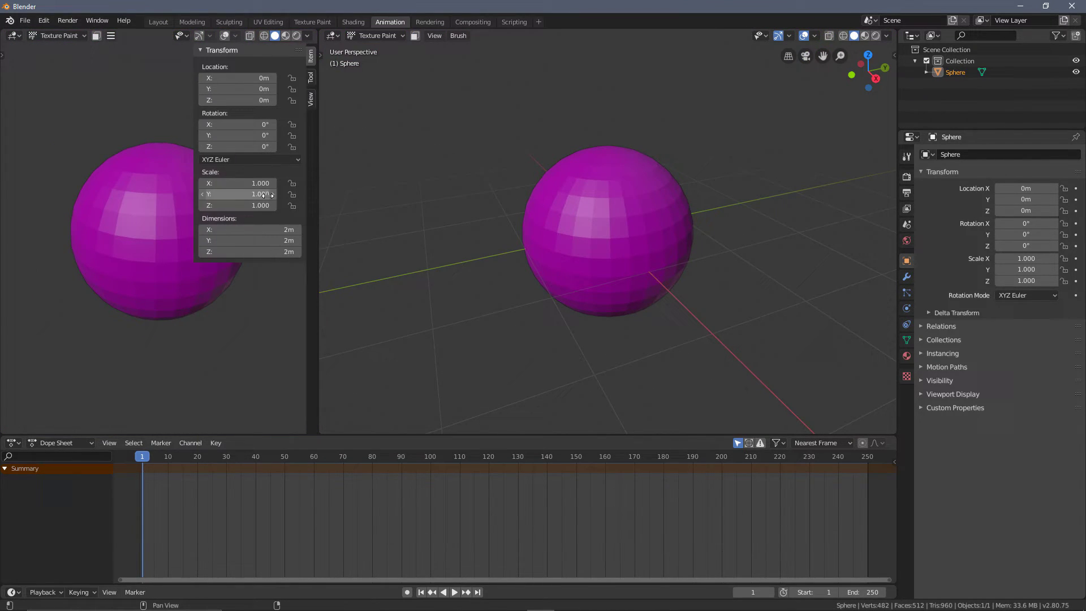
pyautogui.click(313, 101)
pyautogui.click(276, 90)
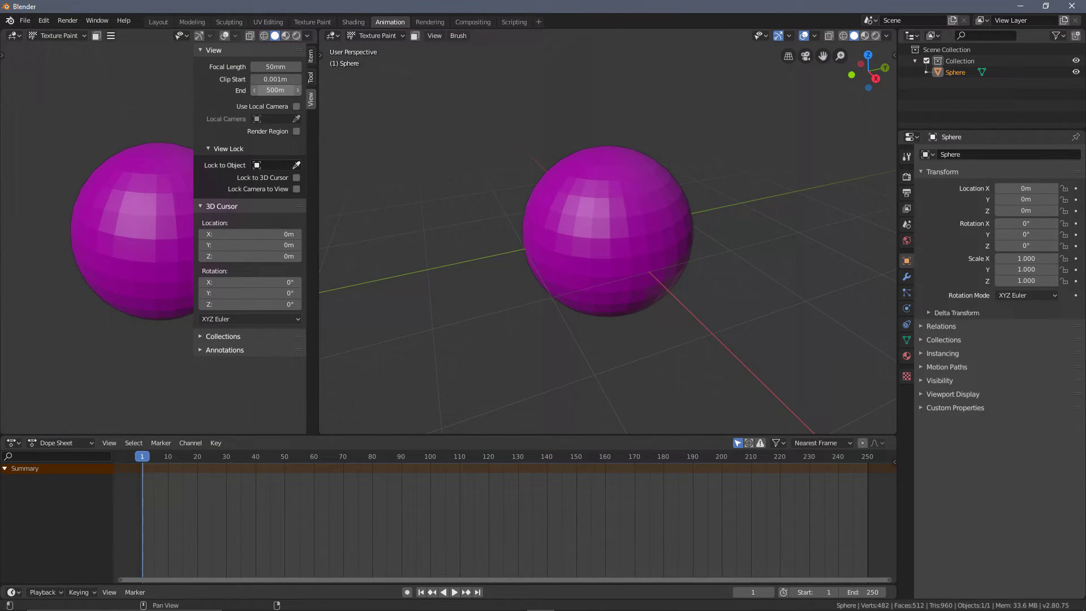
pyautogui.press('n')
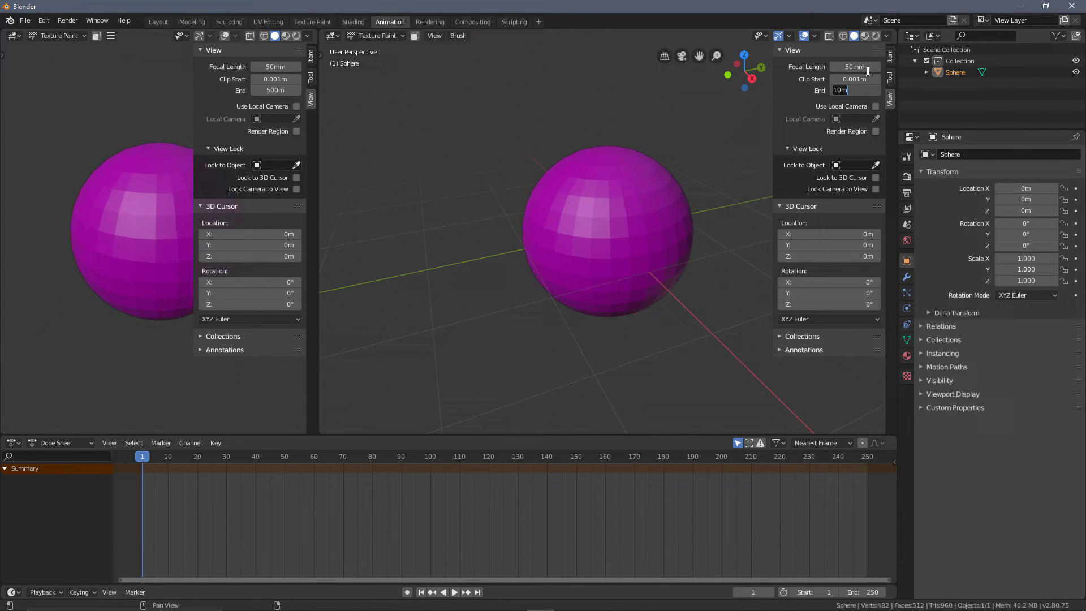
pyautogui.press('Escape')
pyautogui.scroll(-3, 624, 120)
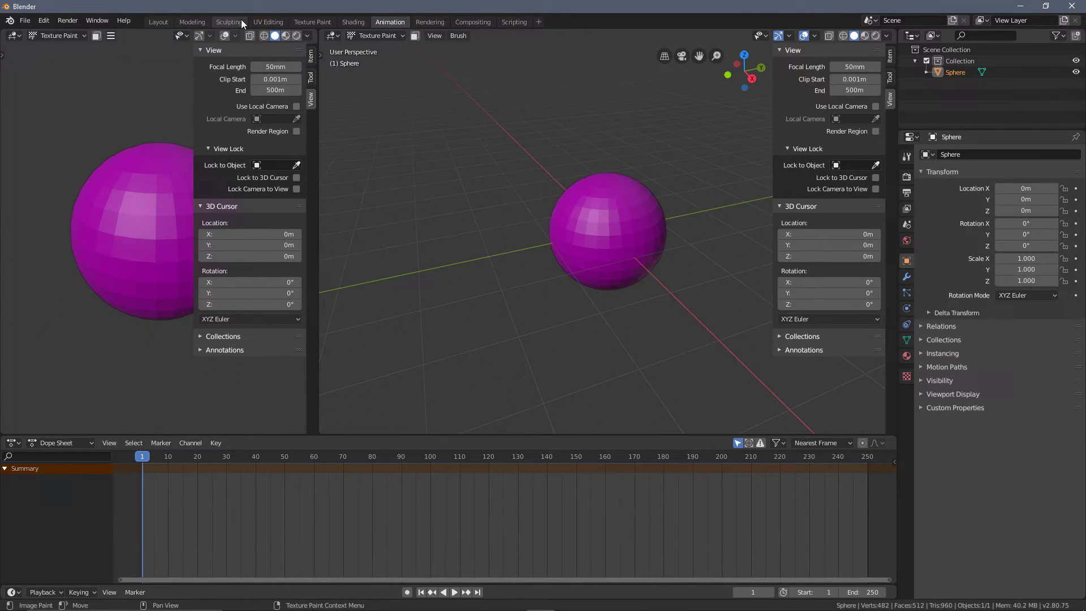
pyautogui.click(192, 22)
pyautogui.press('Tab')
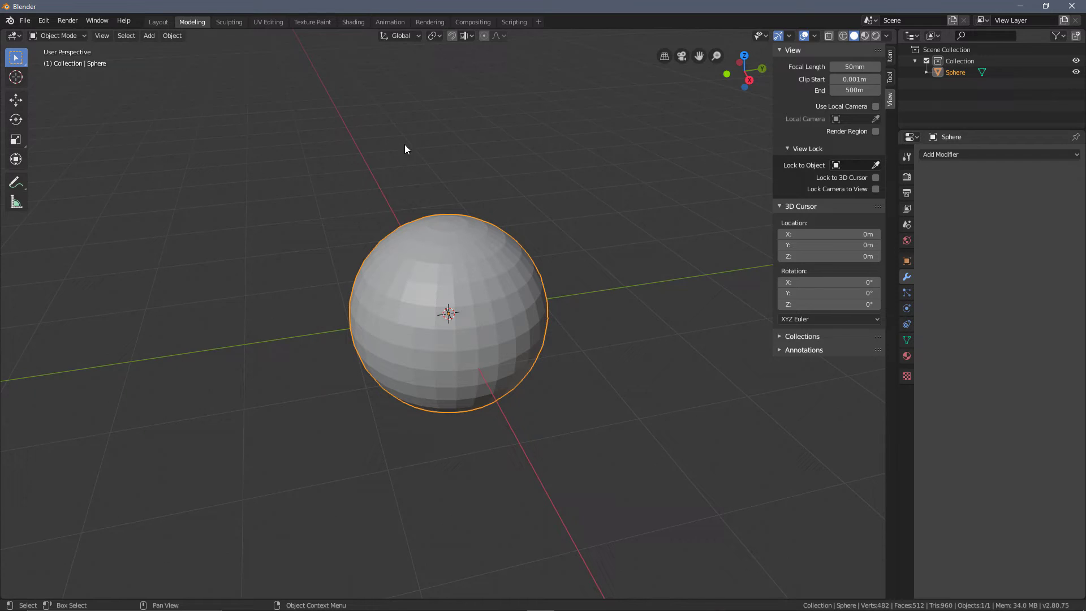
# Expand the Scene properties' Units panel, showing Metric with 0.01 Unit Scale and Meters.
pyautogui.moveTo(491, 229); pyautogui.dragTo(930, 174, button='middle')
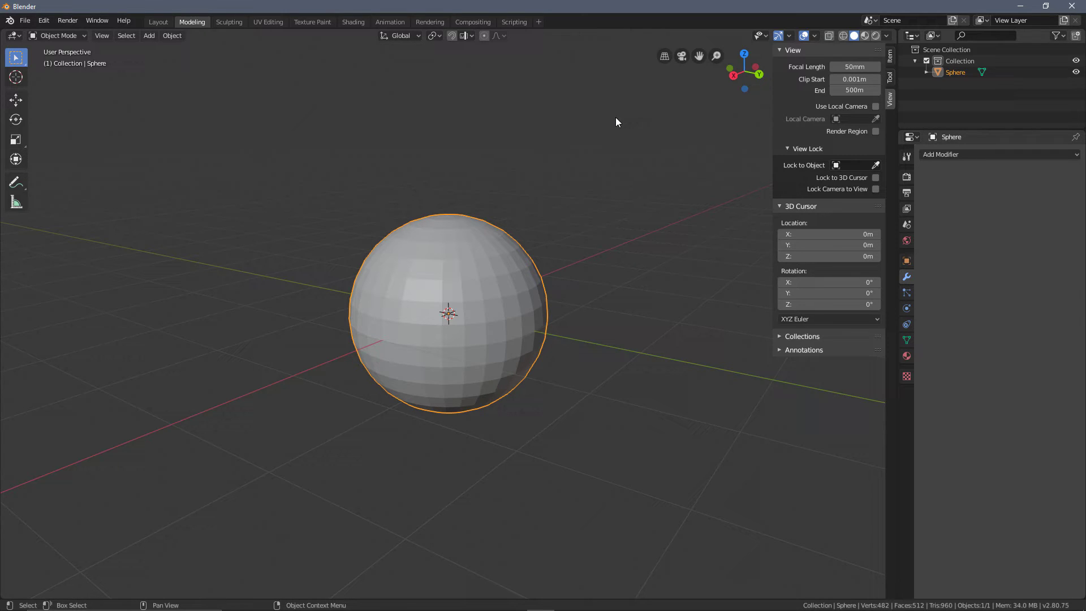
pyautogui.moveTo(615, 191); pyautogui.dragTo(463, 171, button='middle')
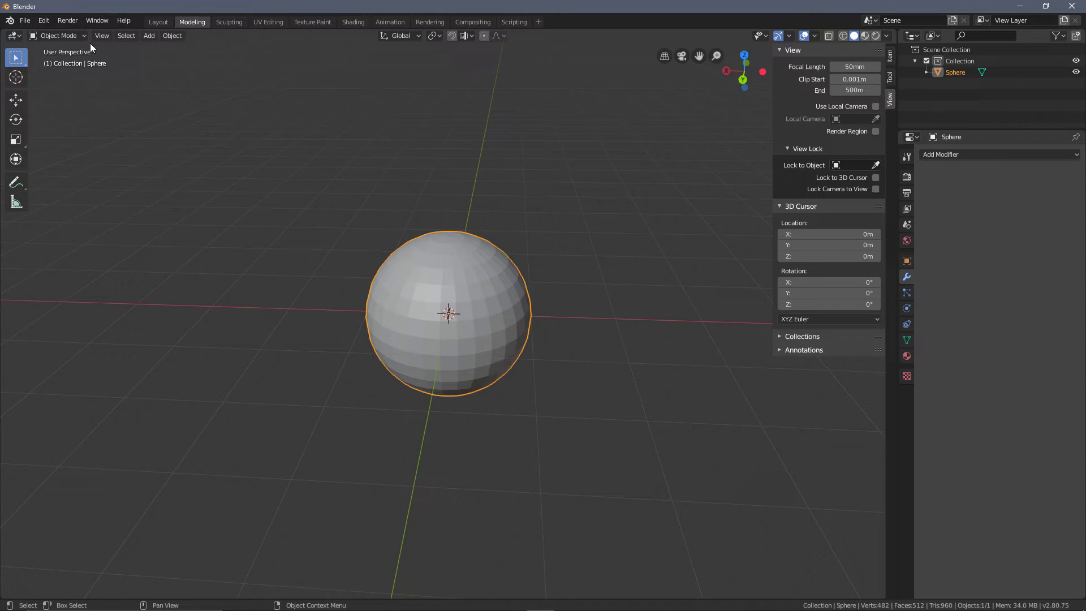
pyautogui.click(906, 225)
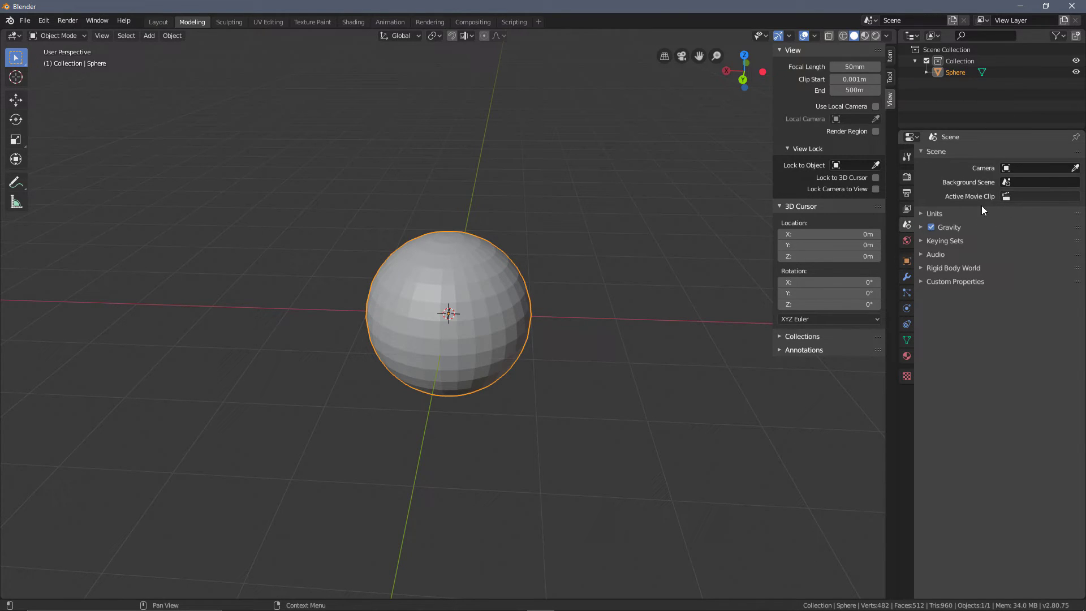
pyautogui.click(922, 213)
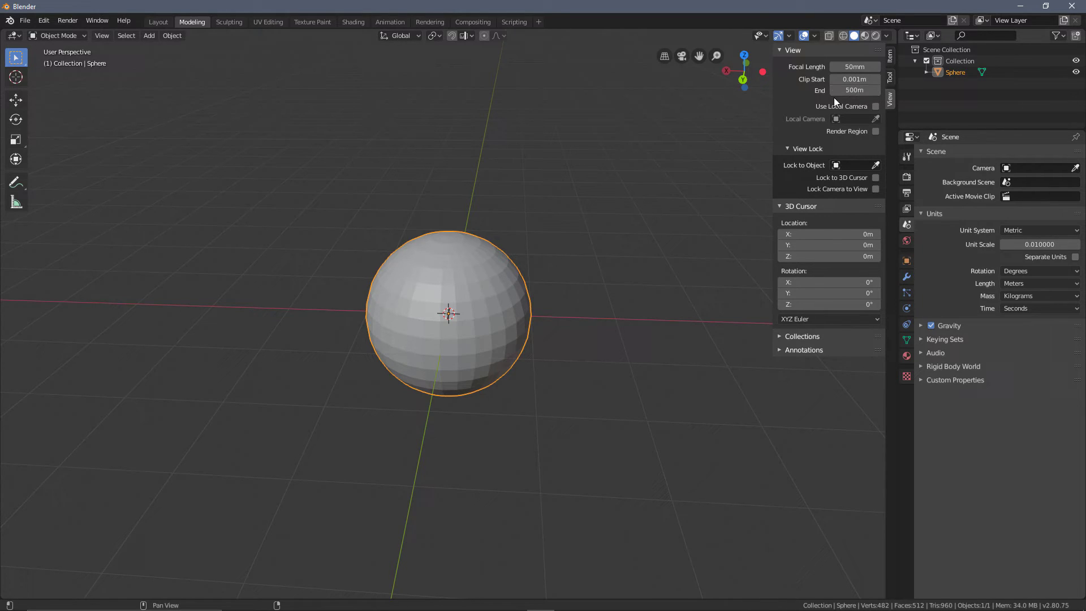
pyautogui.scroll(-2, 622, 262)
pyautogui.scroll(1, 572, 290)
pyautogui.moveTo(572, 290); pyautogui.dragTo(681, 254, button='middle')
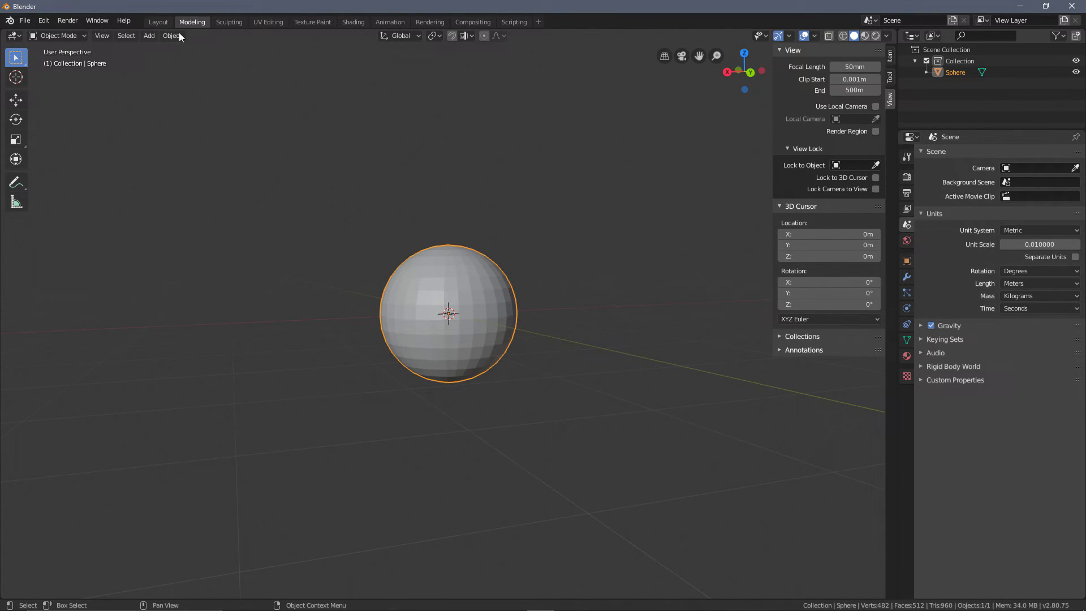
# Save the current scene as the startup file via File > Defaults.
pyautogui.click(24, 23)
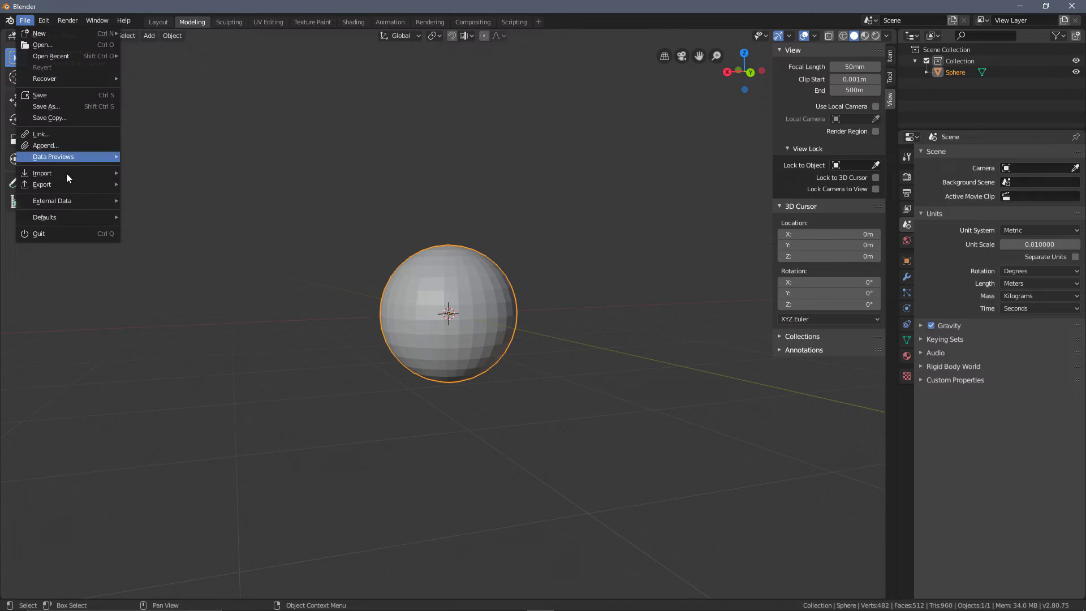
pyautogui.moveTo(58, 217)
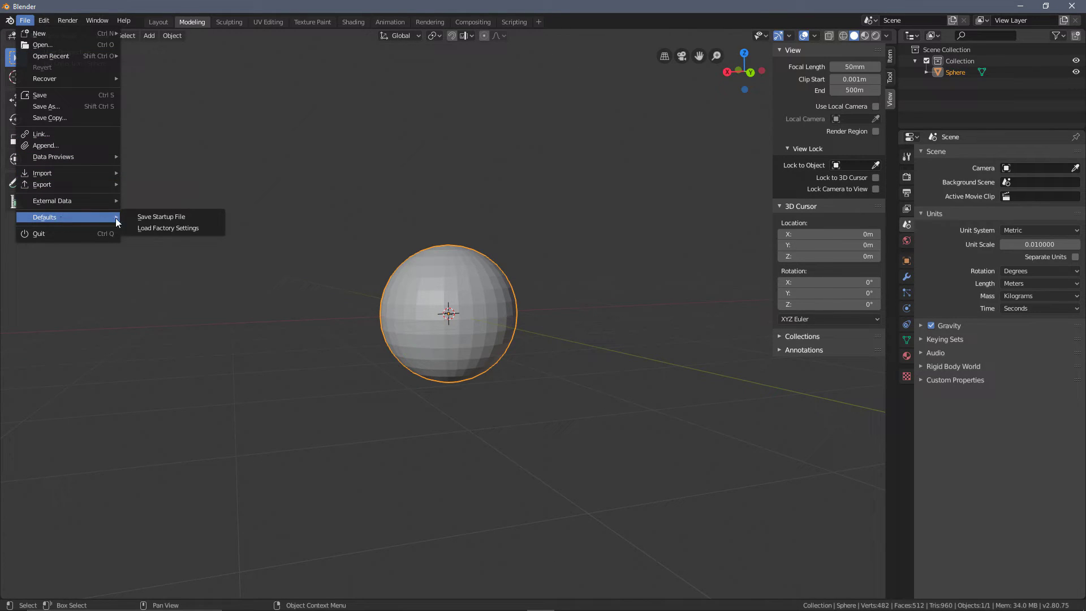
pyautogui.click(167, 222)
pyautogui.click(169, 223)
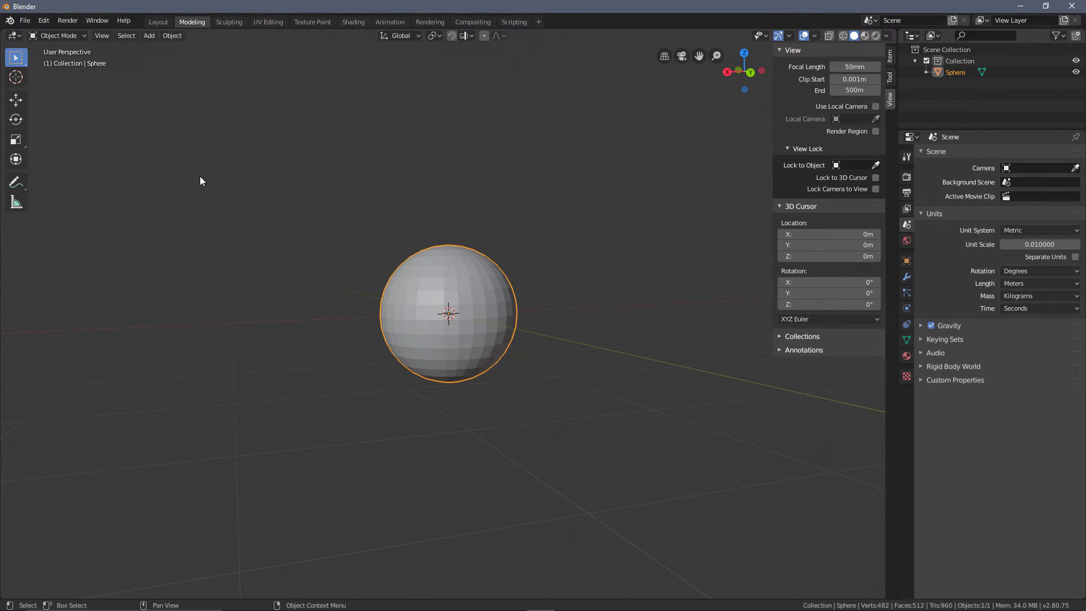
# Delete the sphere and save the empty scene as the startup file again.
pyautogui.click(25, 21)
pyautogui.press('x')
pyautogui.click(512, 243)
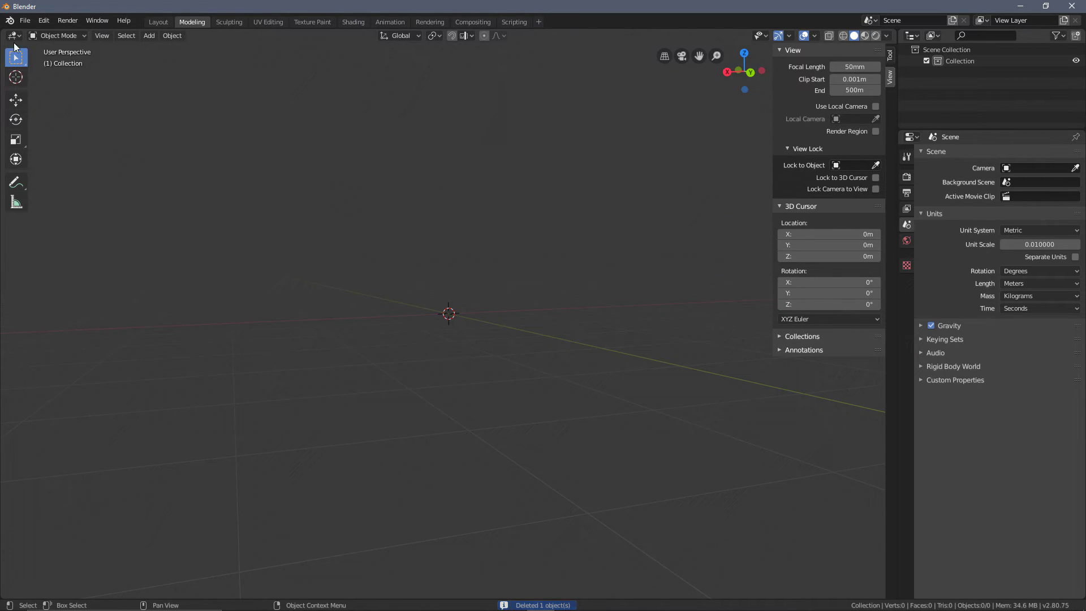
pyautogui.click(25, 20)
pyautogui.moveTo(67, 212)
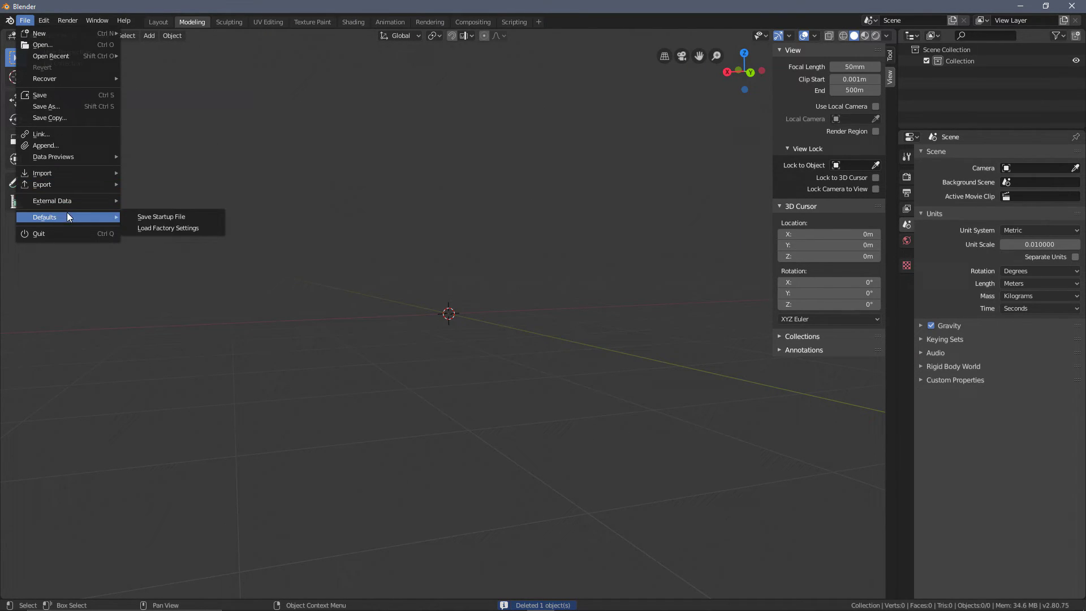
pyautogui.click(199, 217)
pyautogui.click(146, 223)
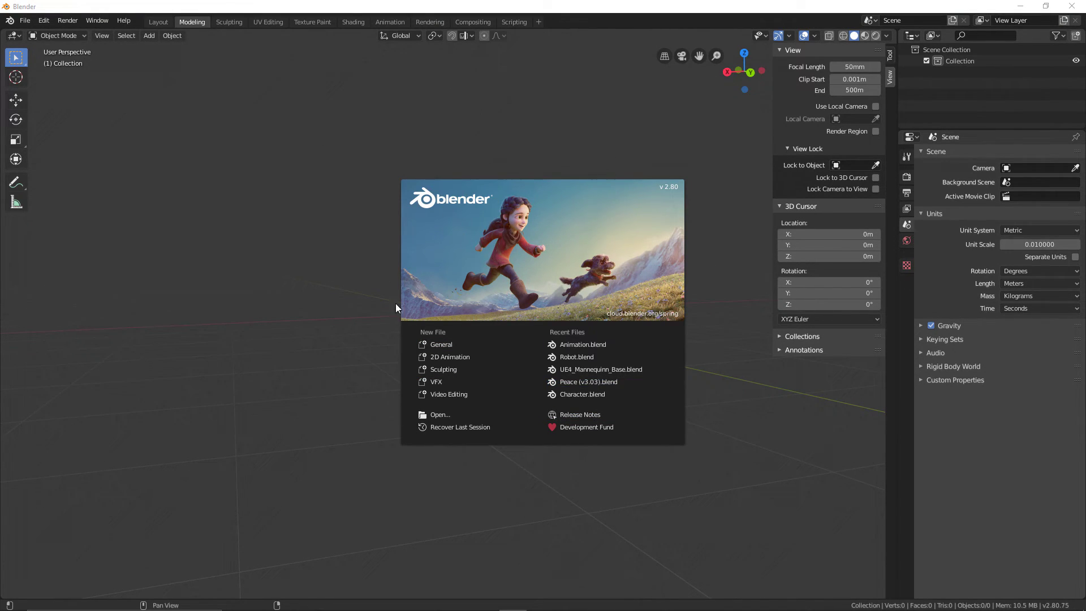
# Close the welcome splash screen to reveal the empty Modeling viewport.
pyautogui.click(463, 427)
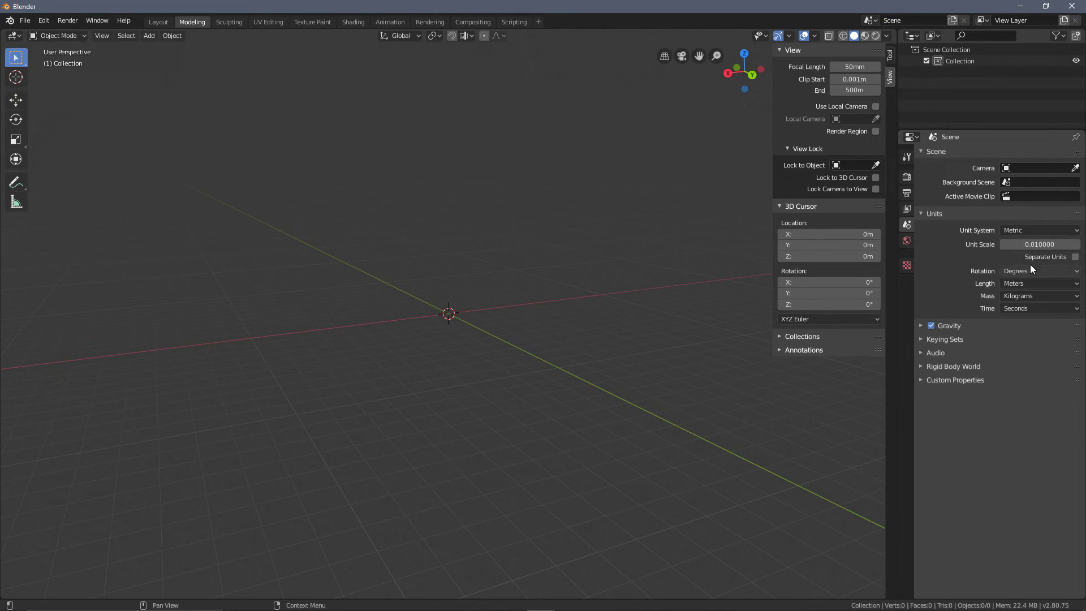
# Check the 500 m Clip End in Sculpting, UV Editing, Texture Paint and Animation, ending in Modeling.
pyautogui.click(25, 21)
pyautogui.click(229, 22)
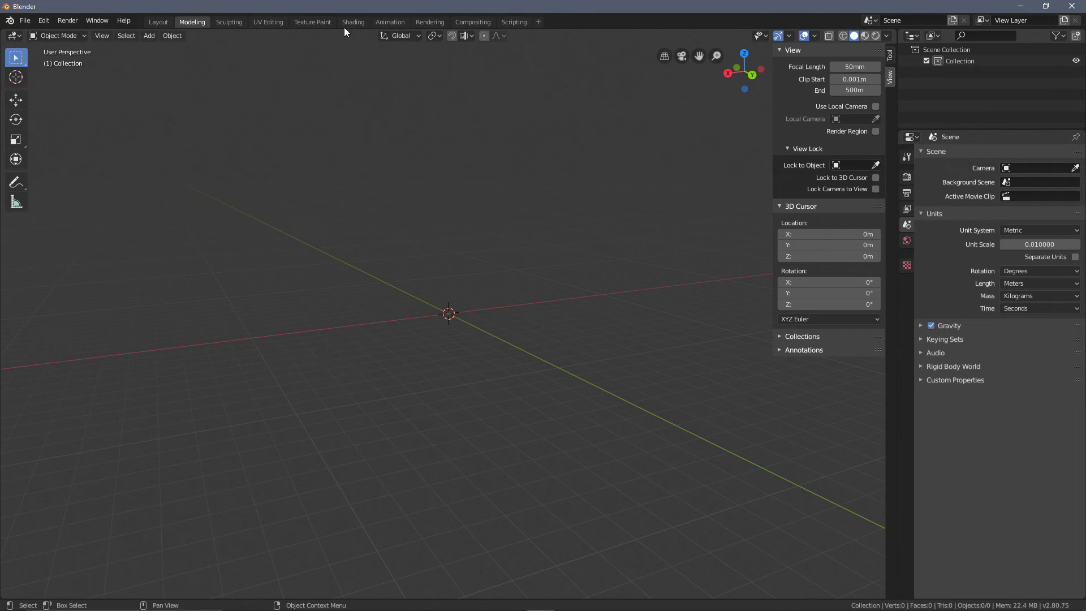
pyautogui.click(265, 22)
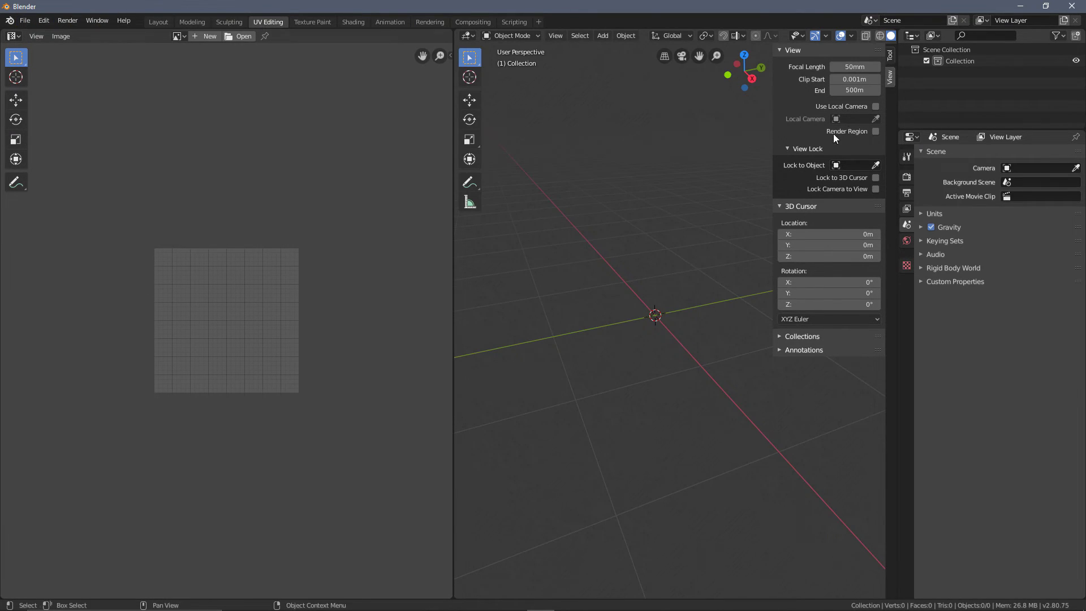
pyautogui.click(228, 22)
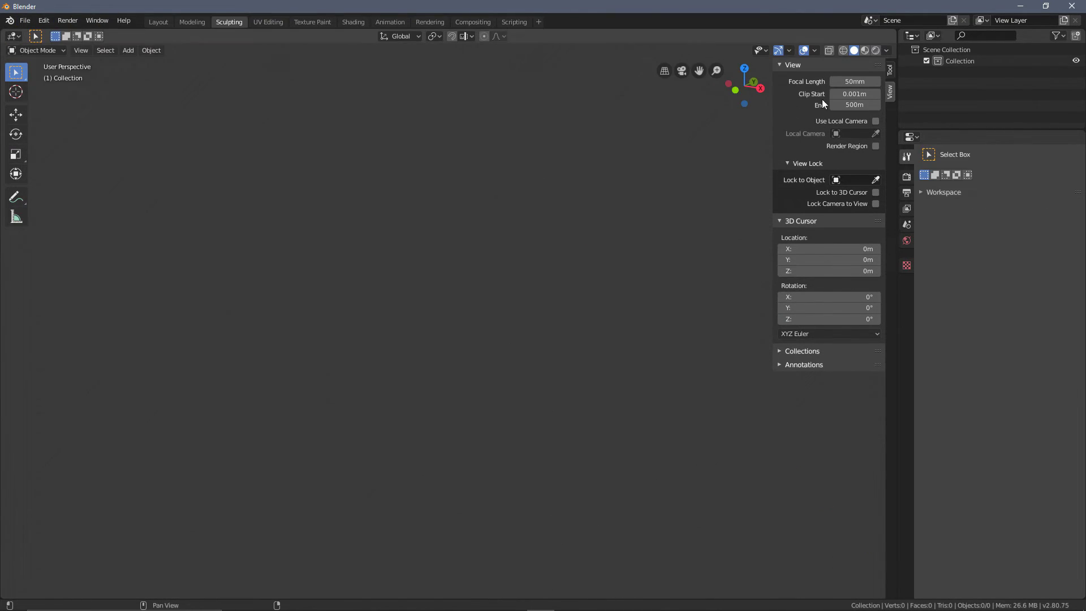
pyautogui.click(321, 25)
pyautogui.click(390, 22)
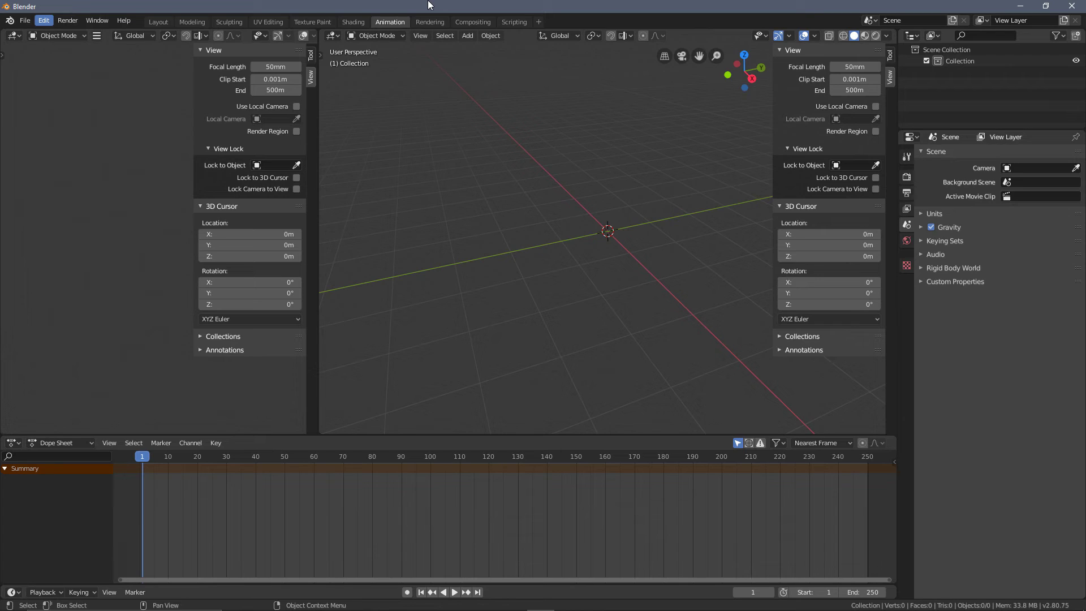
pyautogui.click(207, 20)
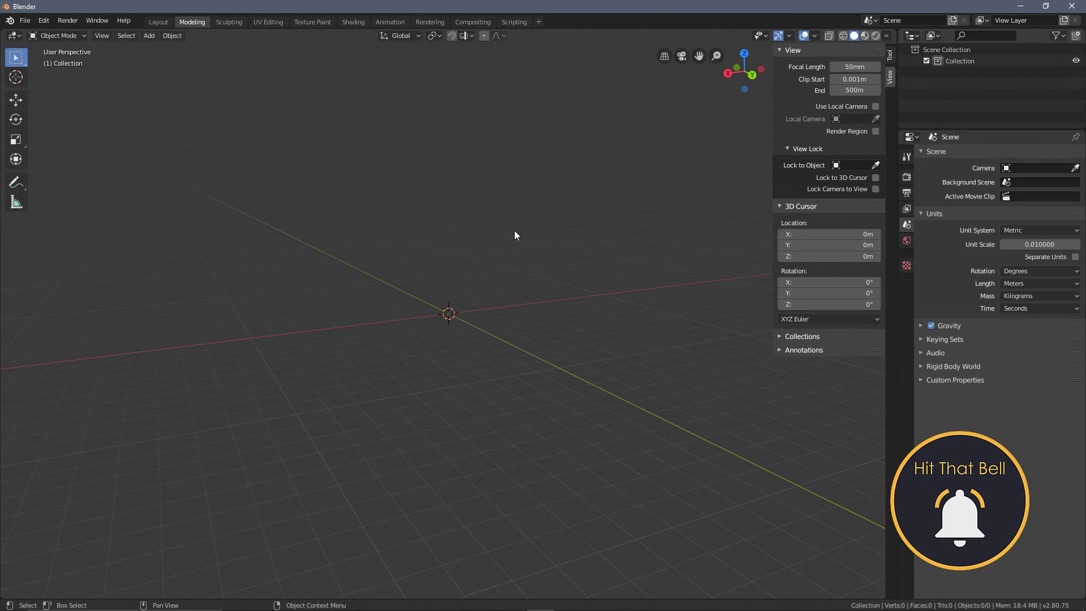
# Add a cube at the origin and confirm its 2 m dimensions and 1.000 scale in the Item tab.
pyautogui.hotkey('shift', 'a')
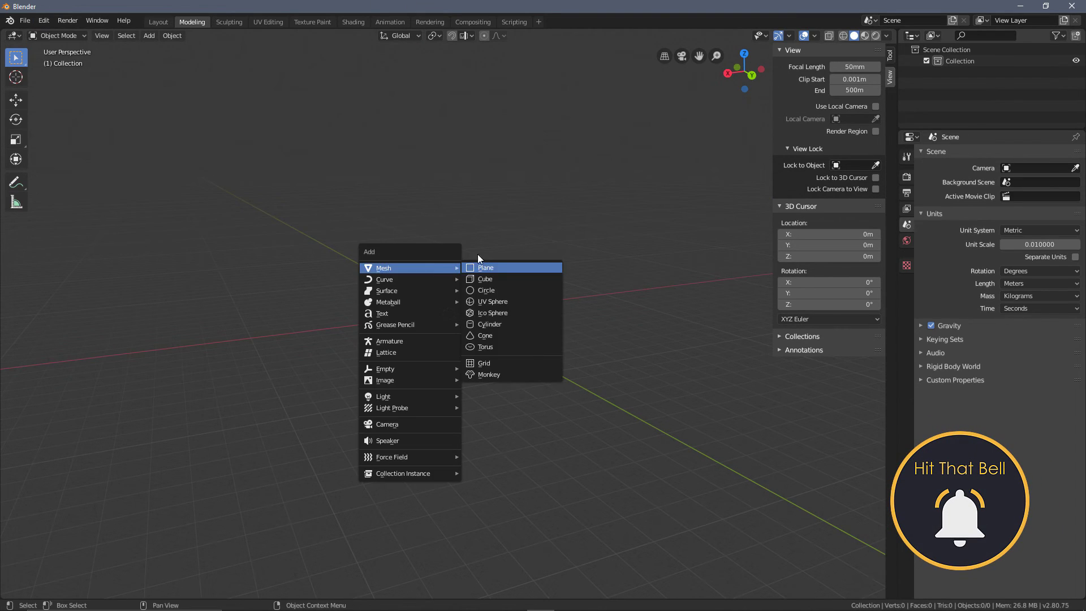
pyautogui.moveTo(443, 267)
pyautogui.click(497, 279)
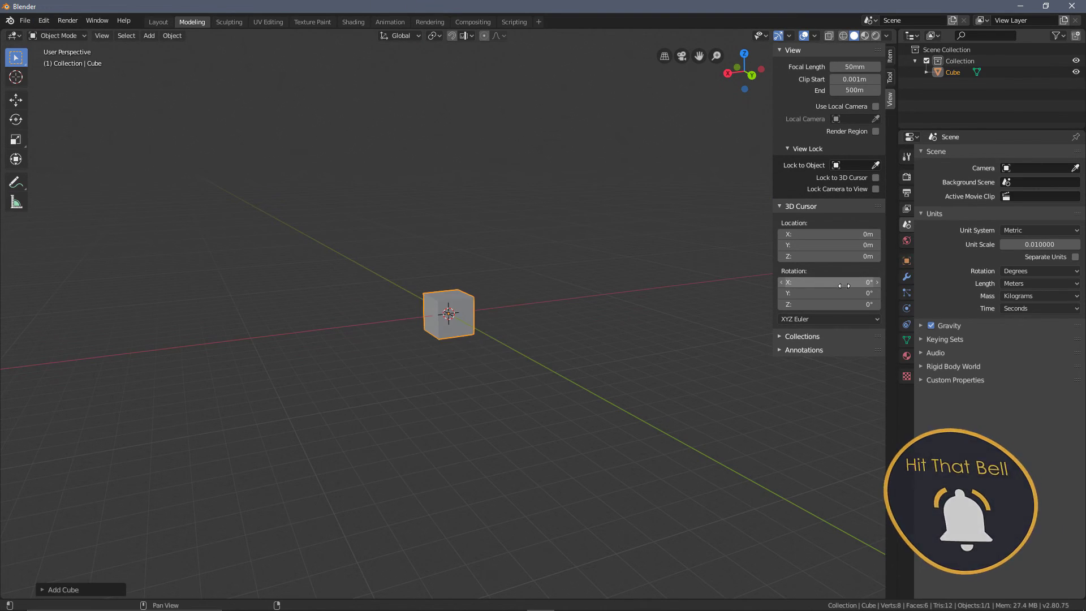
pyautogui.click(891, 61)
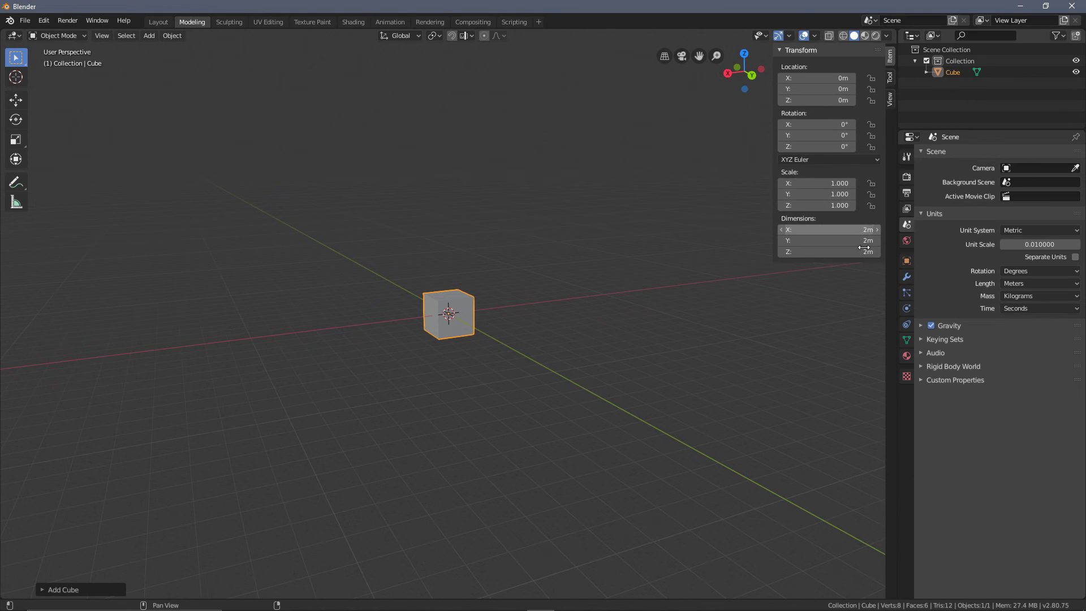
pyautogui.moveTo(562, 305); pyautogui.dragTo(515, 335, button='middle')
pyautogui.scroll(4, 515, 334)
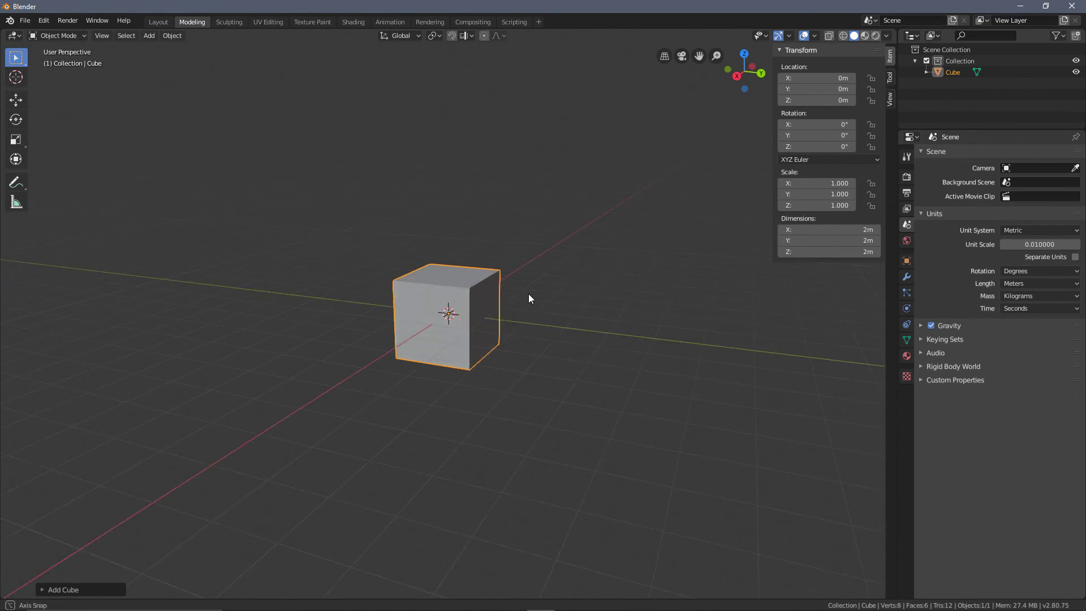